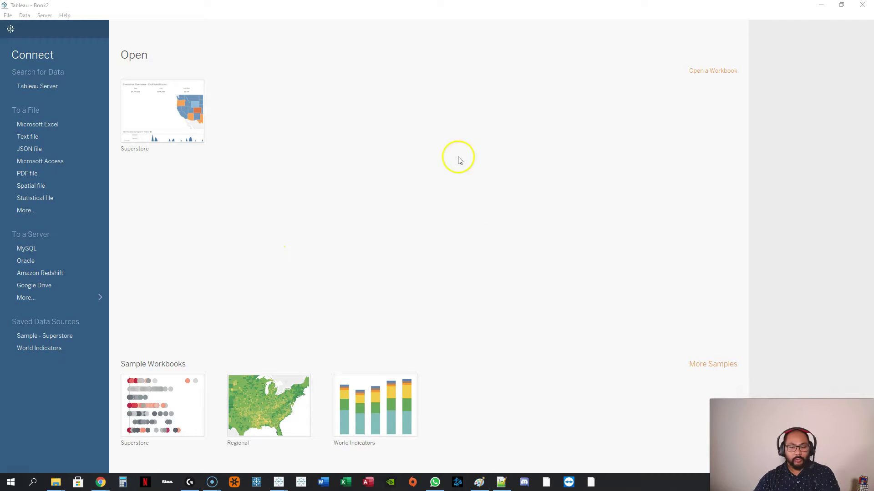
Step: Open the Superstore sample workbook from the start page
left_click(153, 415)
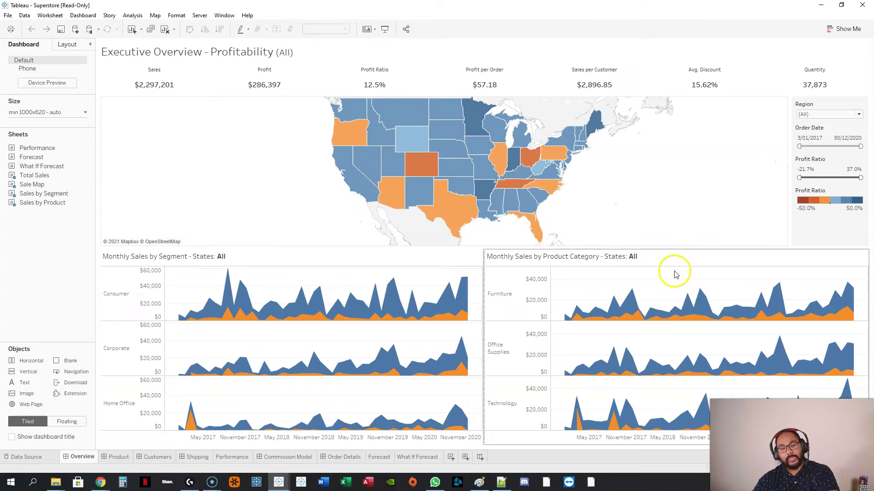
Step: Add a blank worksheet and delete every other sheet in the Superstore workbook
left_click(465, 456)
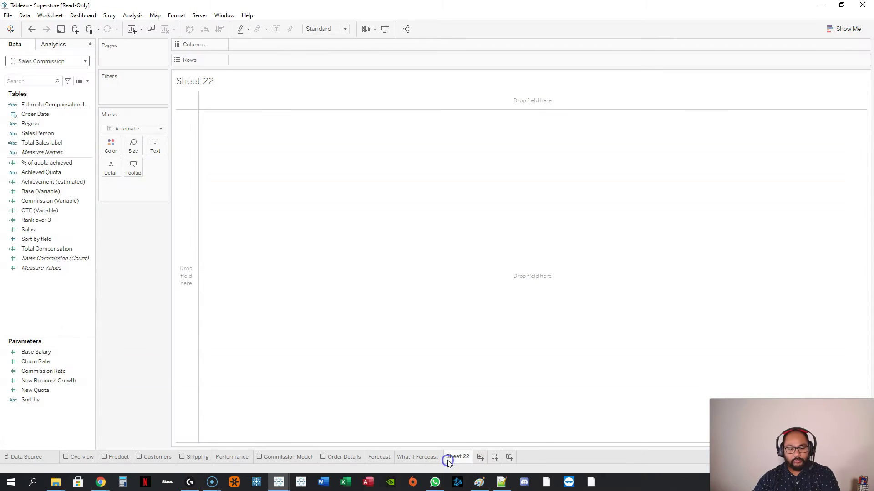
left_click(80, 456)
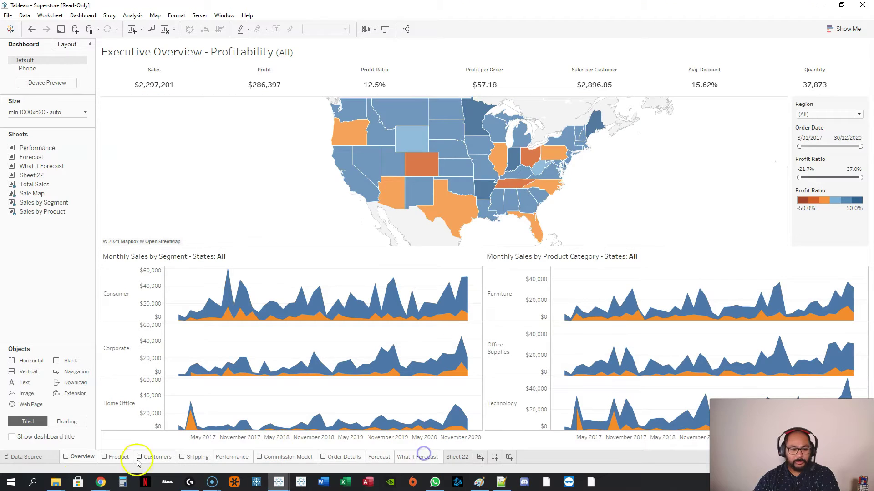
right_click(418, 458)
key("Escape")
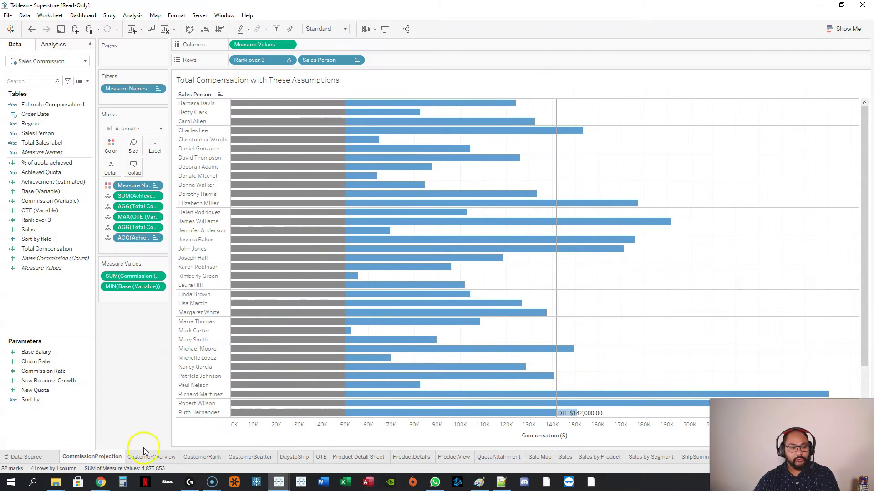
right_click(630, 461)
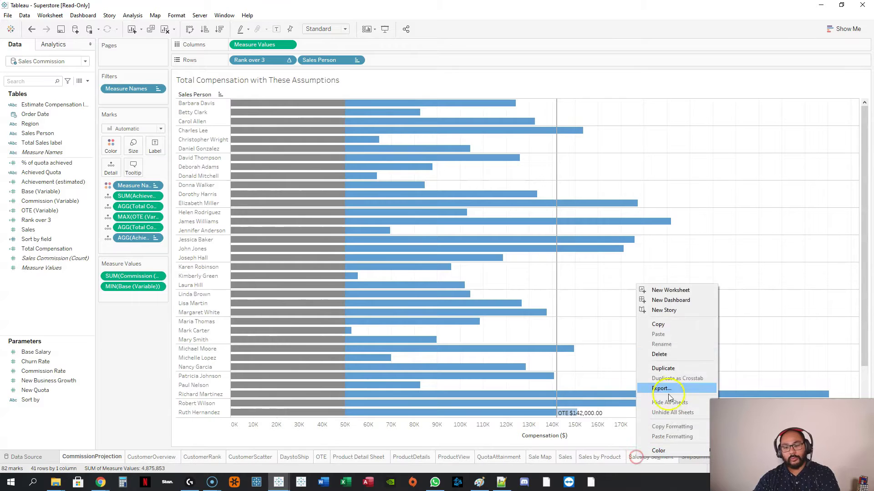
left_click(675, 357)
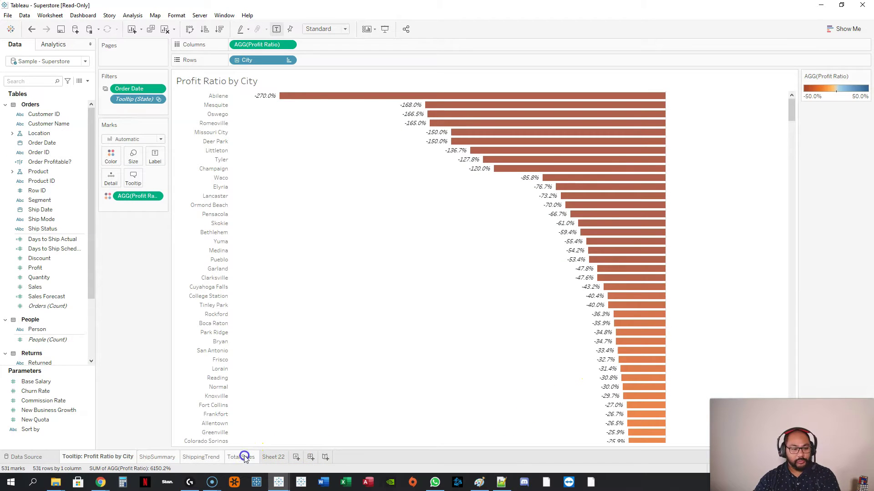
right_click(240, 456)
left_click(293, 352)
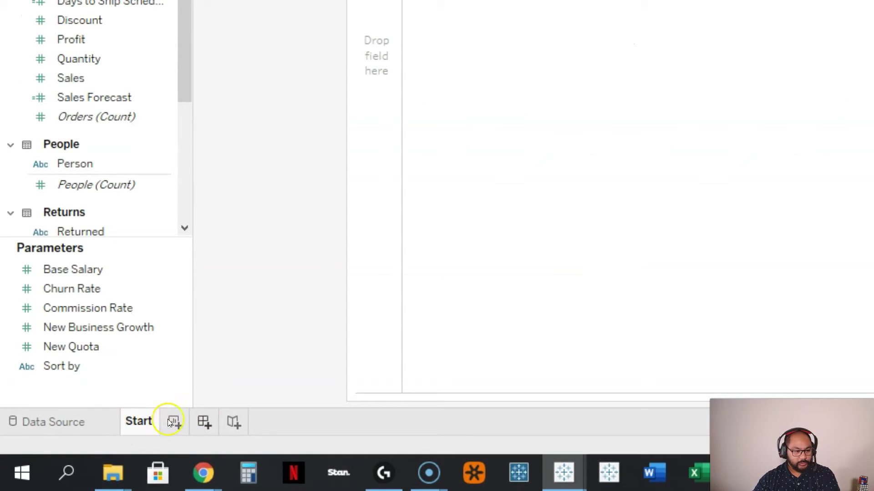
Step: Rename the worksheet to Start Sheet and add three new dashboards
type("Sheet")
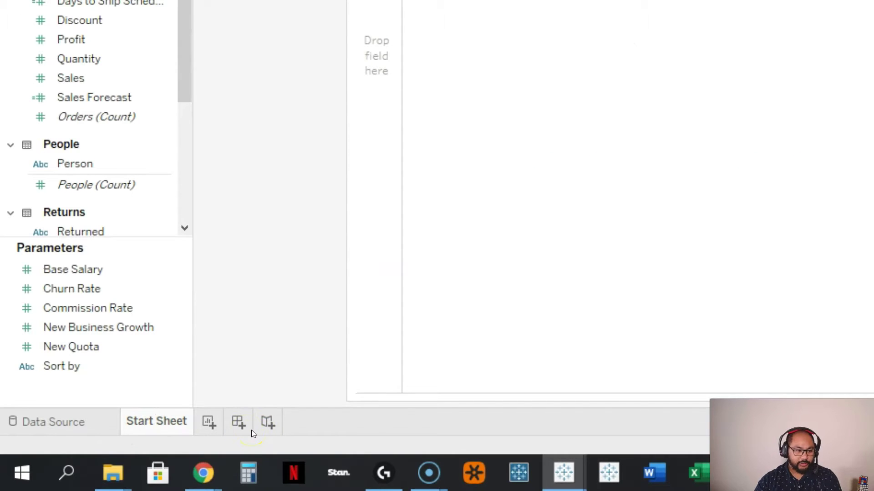
key("Return")
left_click(238, 423)
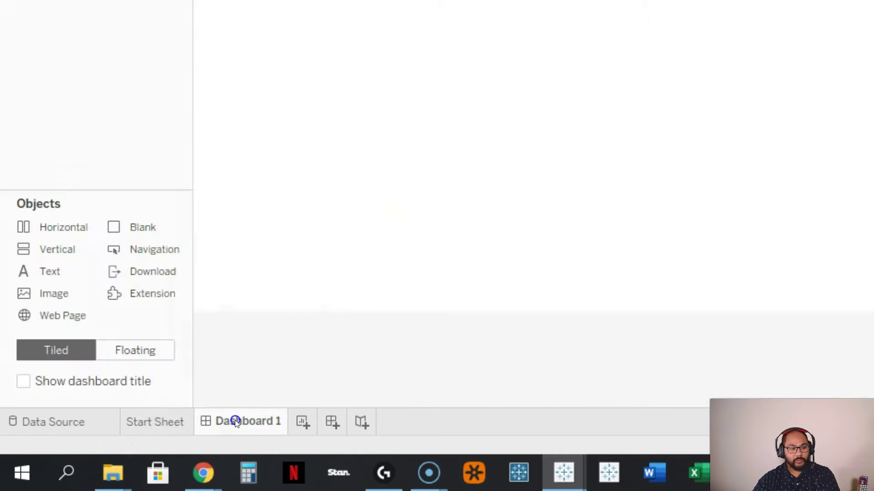
left_click(332, 423)
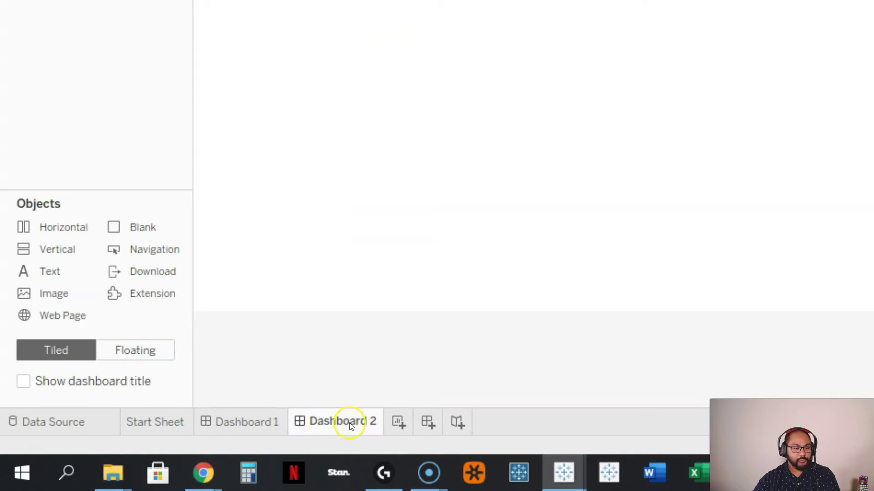
left_click(424, 427)
Step: Rename the three dashboards Main, Dash1 and Dash2, and open Main
double_click(263, 422)
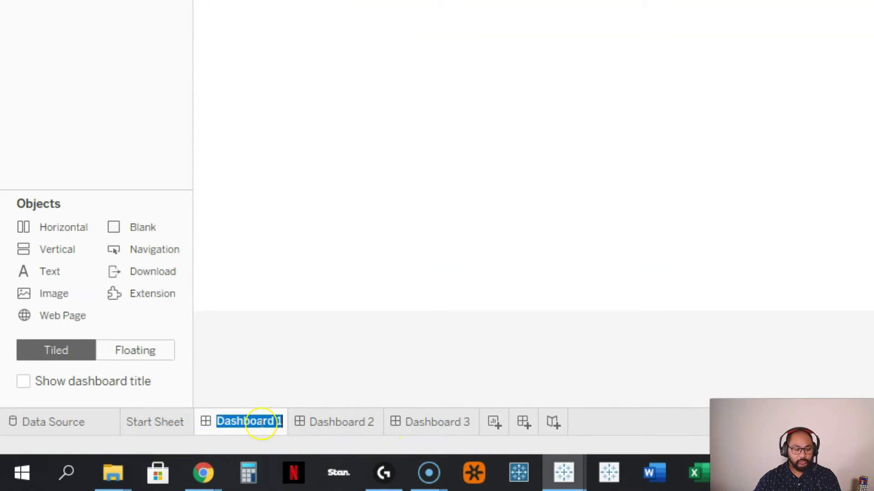
type("Main")
key("Return")
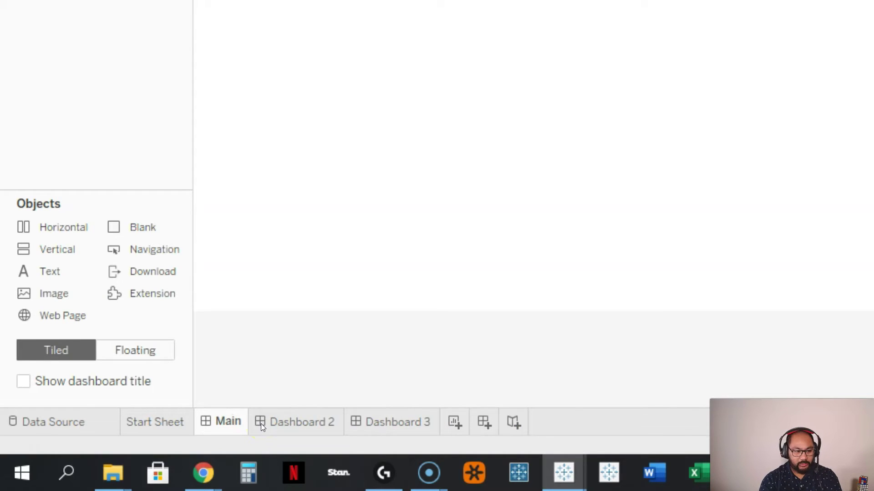
double_click(313, 423)
type("Dash")
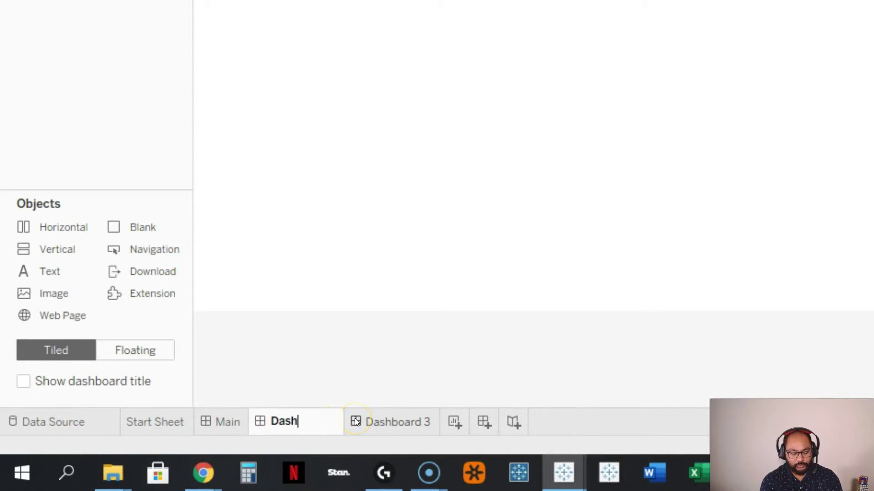
type("1")
key("Return")
double_click(355, 422)
type("Dash")
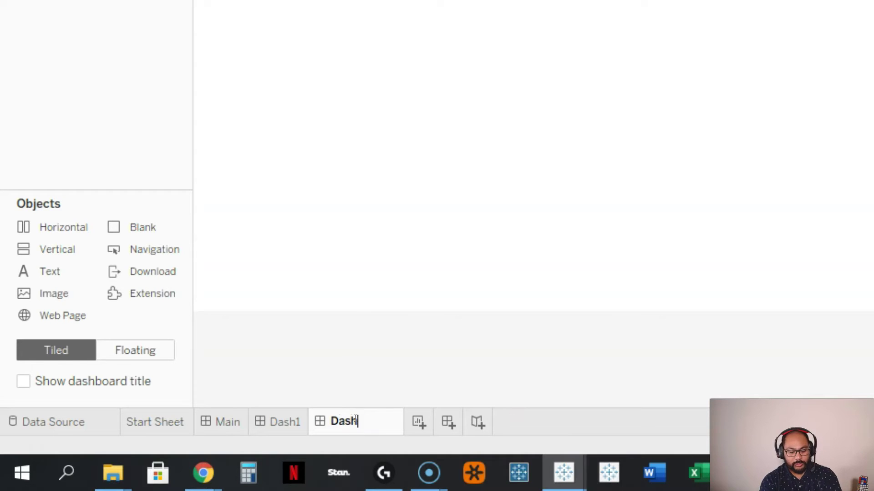
type("2")
key("Return")
left_click(234, 428)
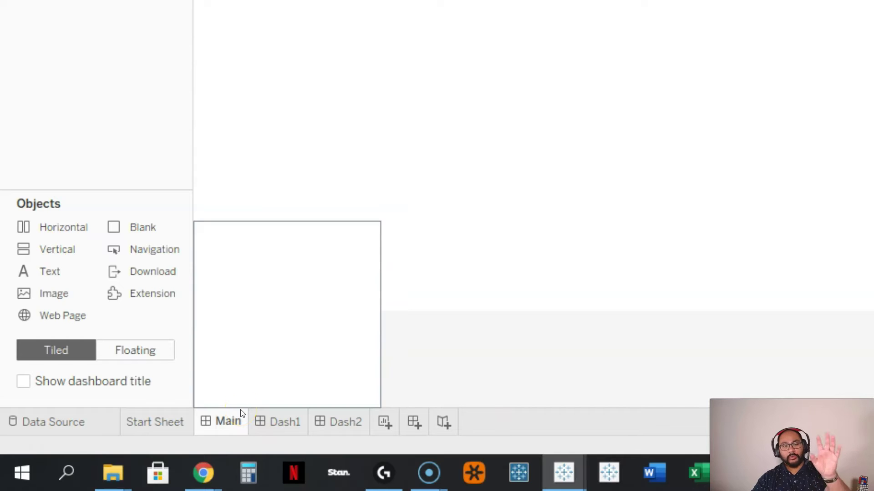
Step: Look over the Navigation object in Main's Objects panel, then return to Start Sheet
left_click(224, 391)
left_click(283, 394)
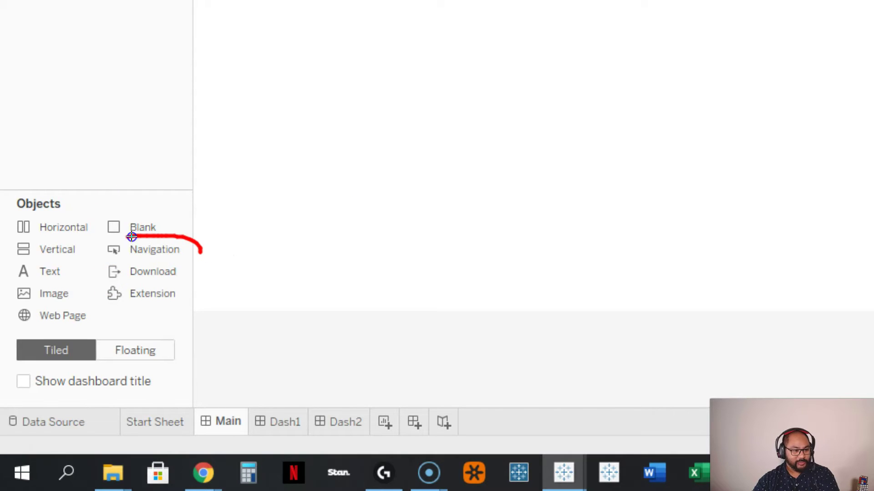
left_click_drag(131, 237, 152, 265)
key("Escape")
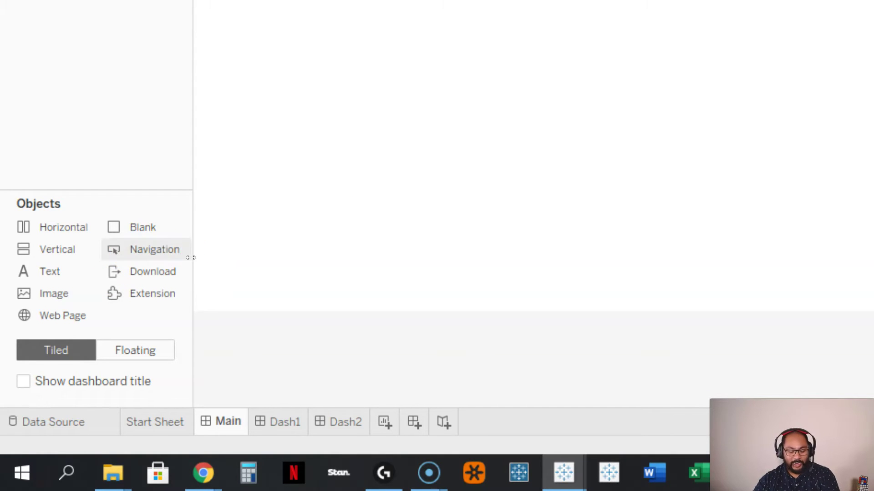
left_click(167, 414)
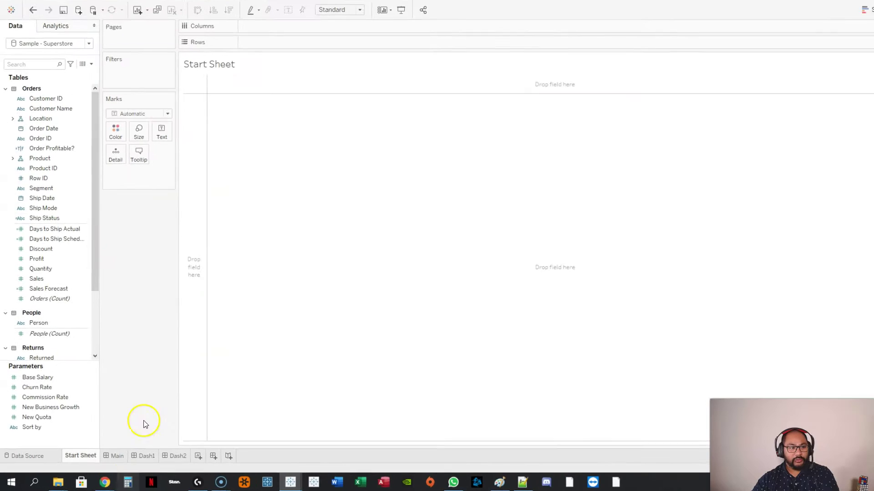
Step: Build a Profit-vs-Sales scatter with one mark per Customer Name, coloured by SUM(Profit)
left_click(45, 269)
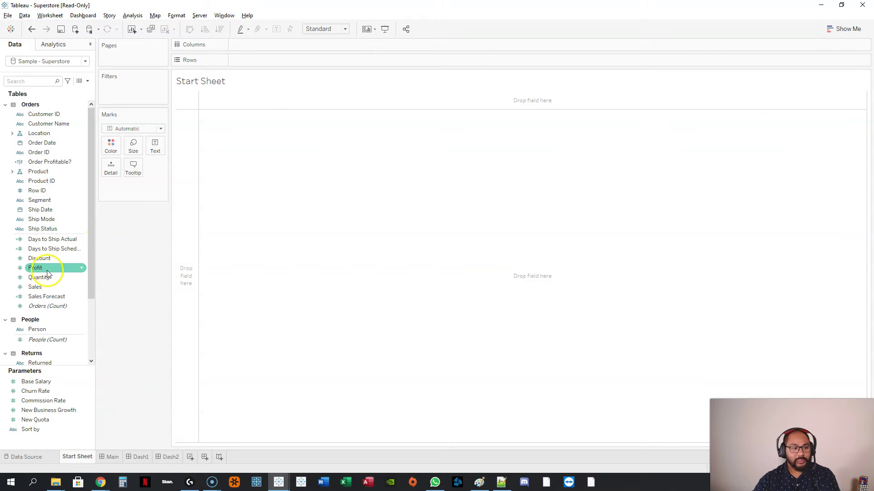
double_click(43, 271)
double_click(36, 288)
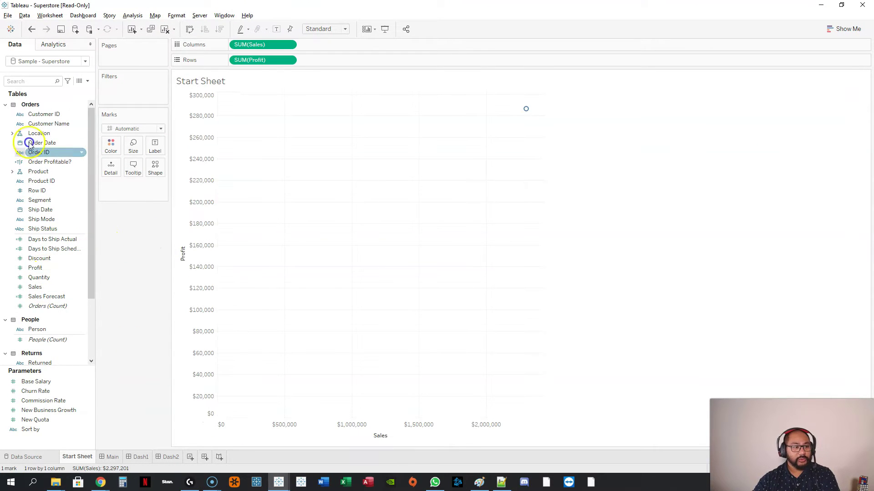
left_click(40, 127)
left_click_drag(40, 127, 111, 169)
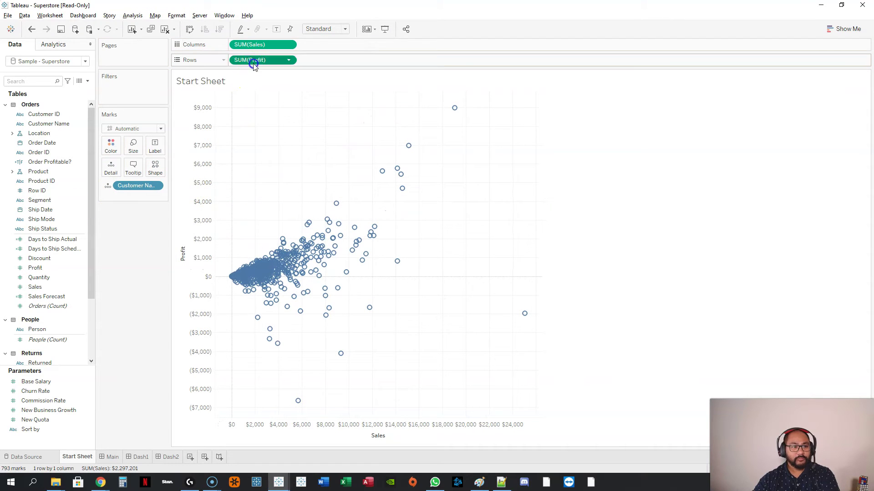
left_click_drag(253, 61, 112, 147)
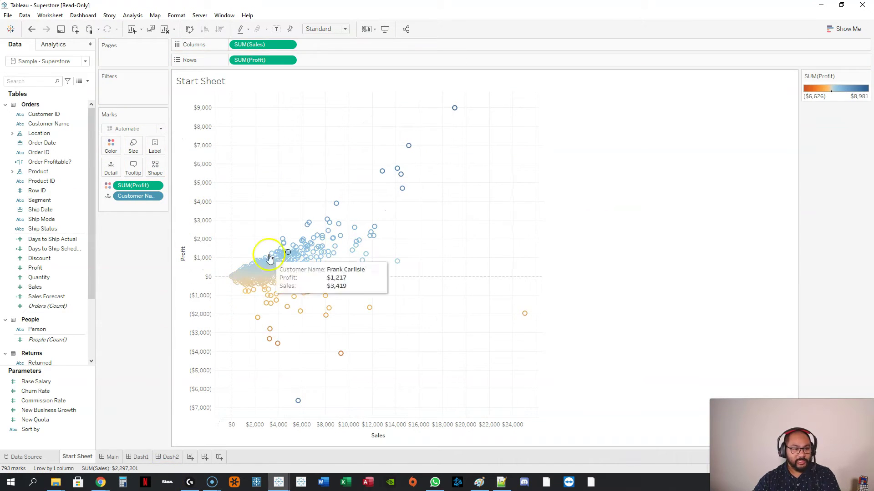
Step: Place Start Sheet on the Main dashboard, hide Start Sheet, and add Sheet 2
left_click(109, 457)
left_click_drag(36, 147, 162, 152)
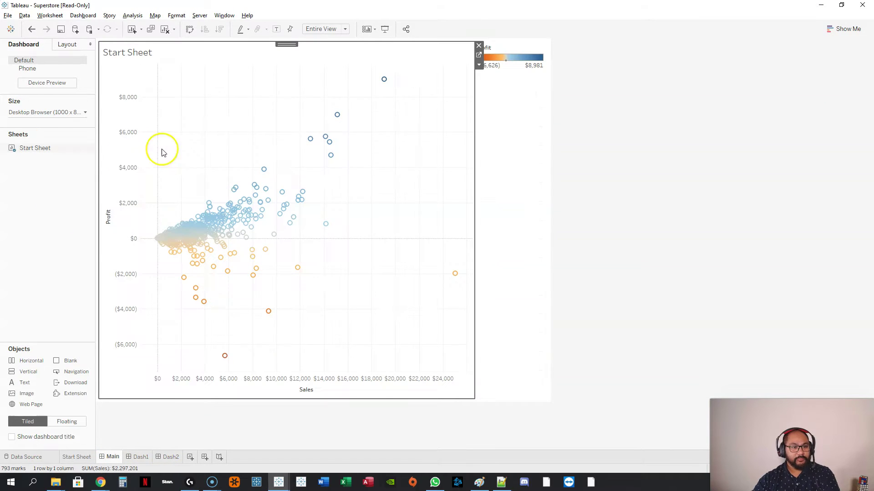
right_click(84, 458)
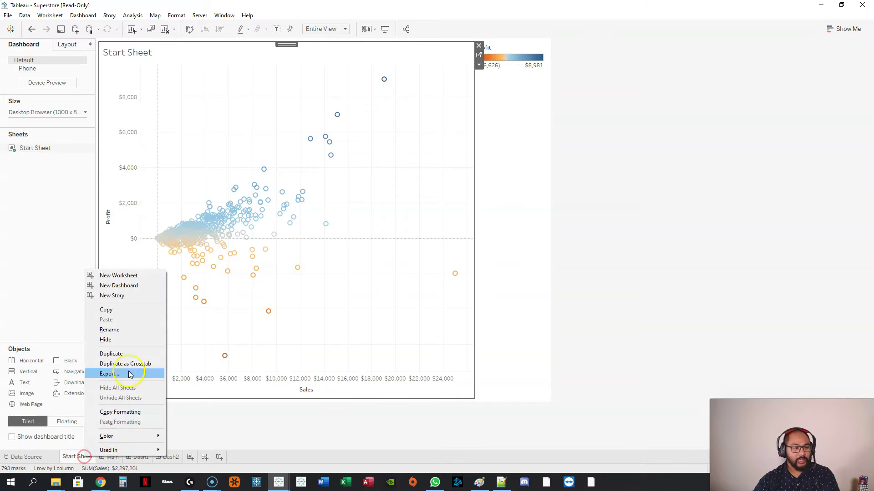
left_click(120, 341)
left_click(155, 458)
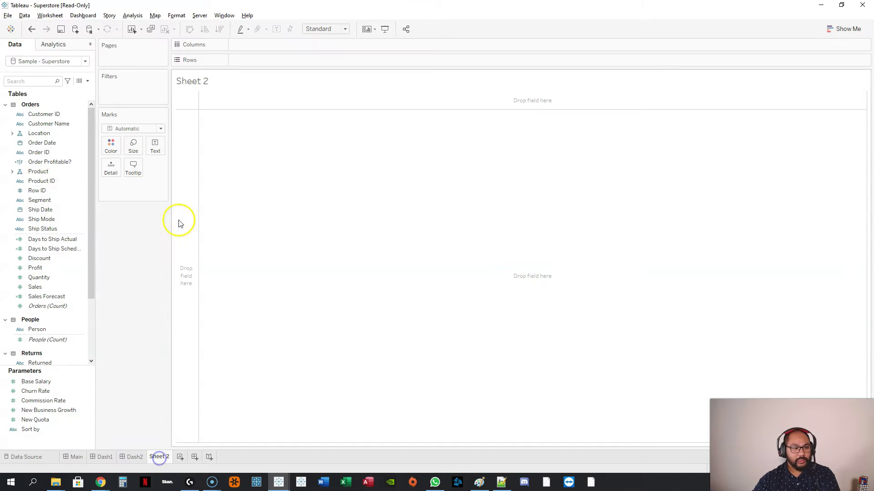
Step: Build a table of Segment by Sub-Category, with rows and columns swapped
double_click(46, 200)
left_click(12, 171)
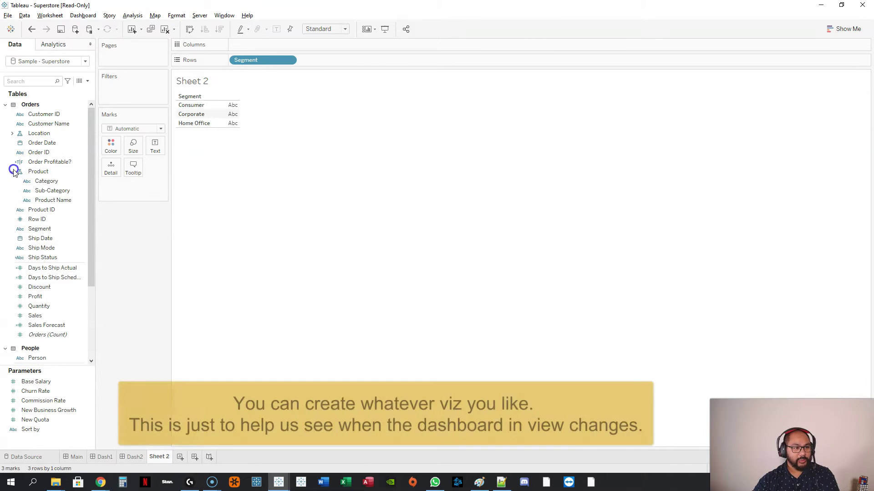
left_click(39, 182)
left_click_drag(39, 182, 255, 45)
left_click(237, 44)
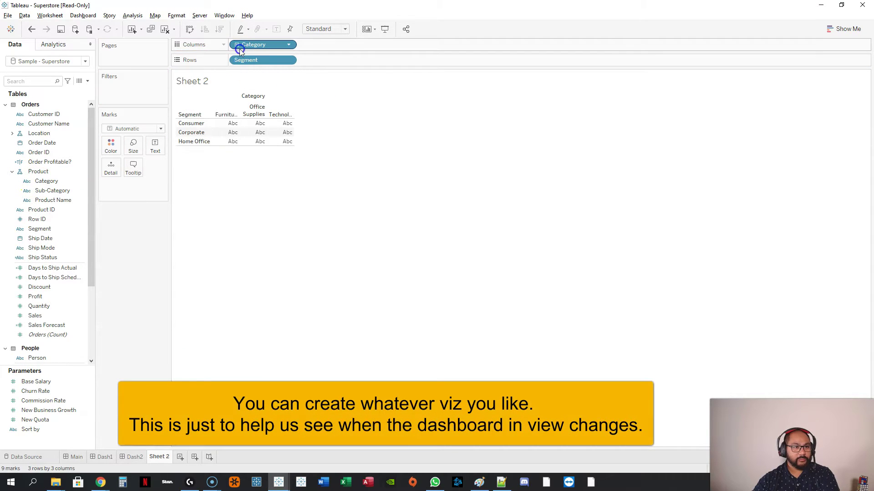
left_click_drag(310, 45, 320, 60)
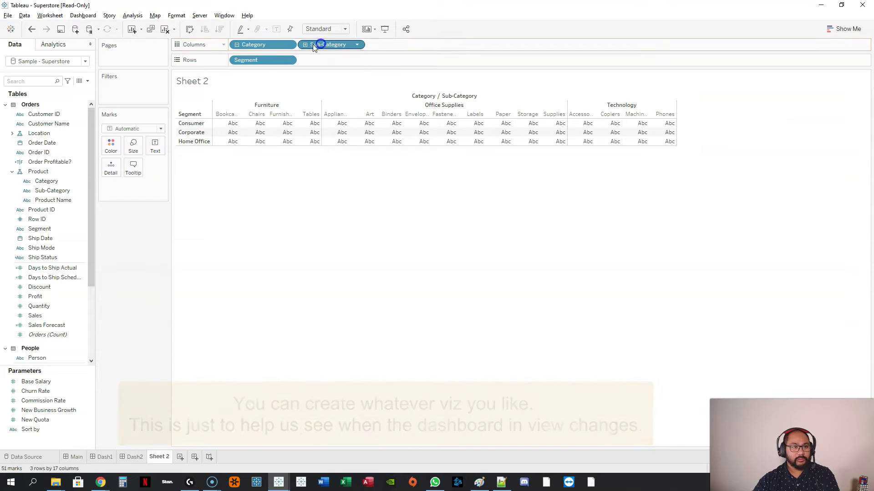
left_click(189, 29)
Step: Show Discount in the cells and convert the table into a highlight table
scroll(41, 328, "down", 4)
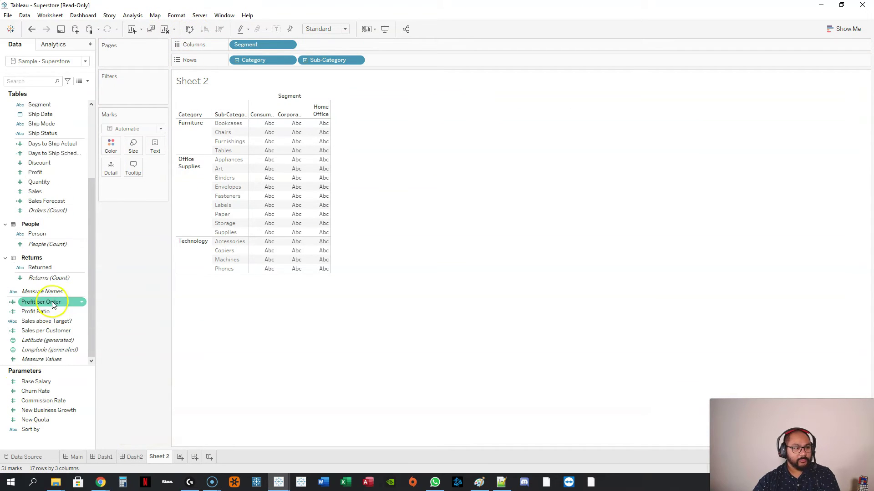
left_click_drag(39, 162, 141, 185)
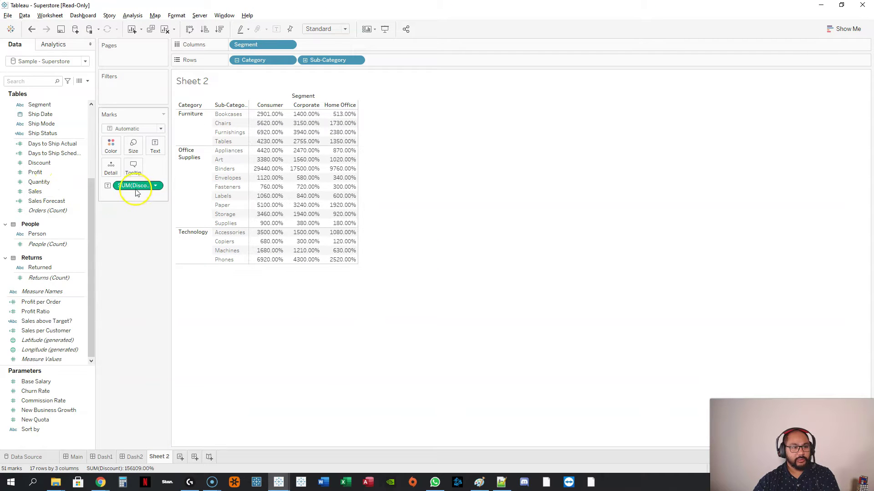
left_click(844, 29)
left_click(852, 53)
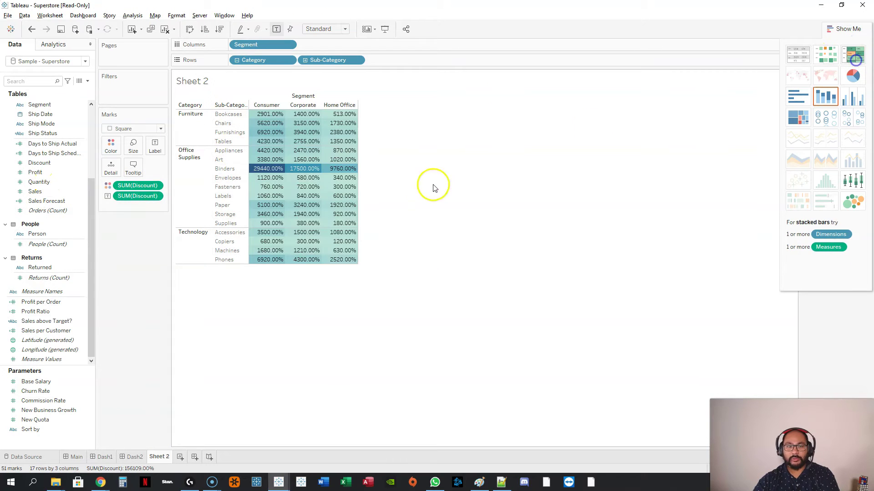
left_click(846, 29)
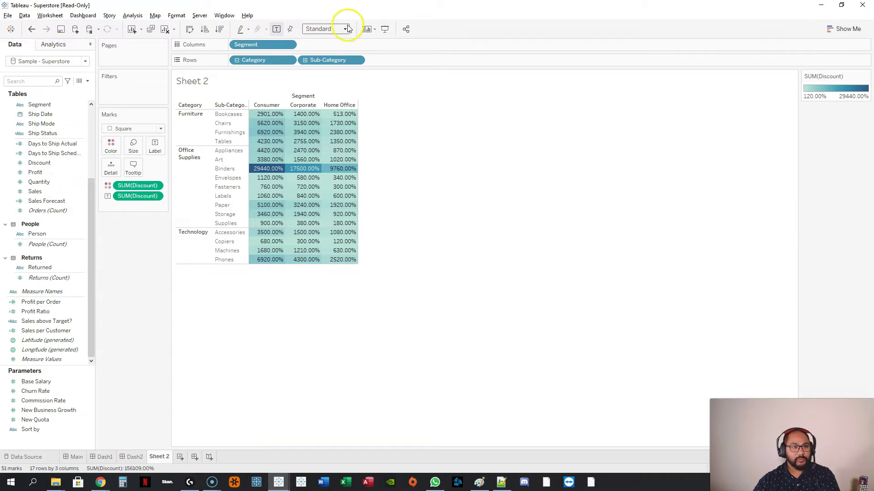
Step: Place Sheet 2 on Dash1, hide Sheet 2, and go to Dash2
left_click(106, 457)
left_click_drag(30, 148, 304, 162)
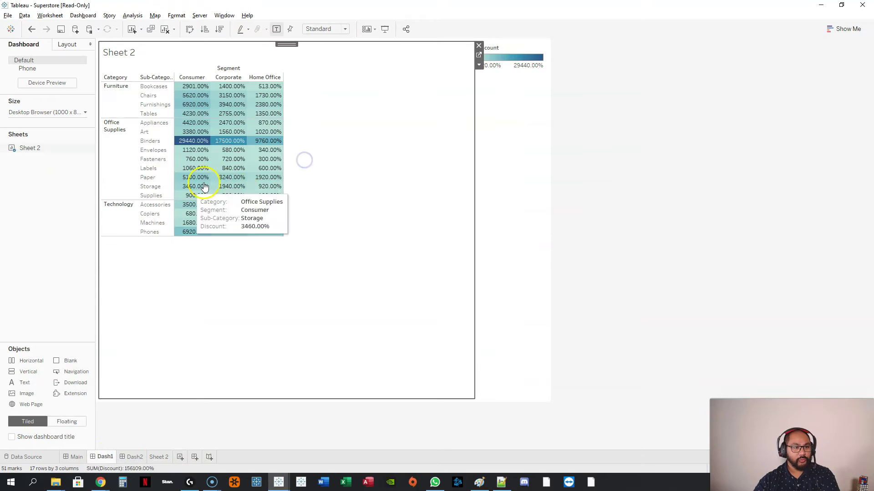
right_click(168, 460)
left_click(183, 344)
left_click(136, 457)
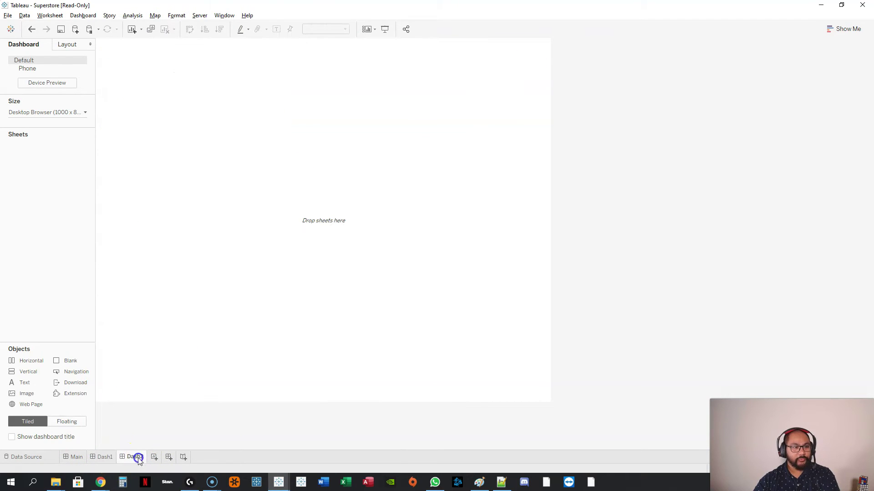
Step: In a new Sheet 3, list State on Rows with total Sales
left_click(155, 457)
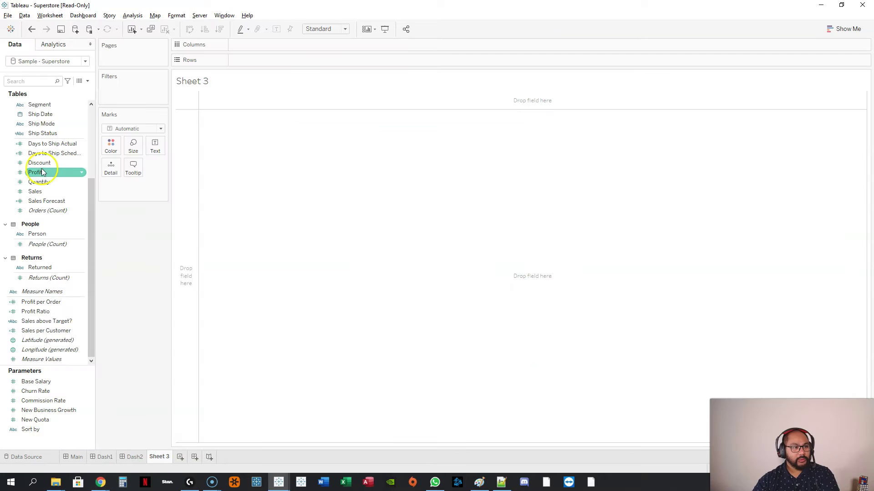
scroll(50, 182, "up", 5)
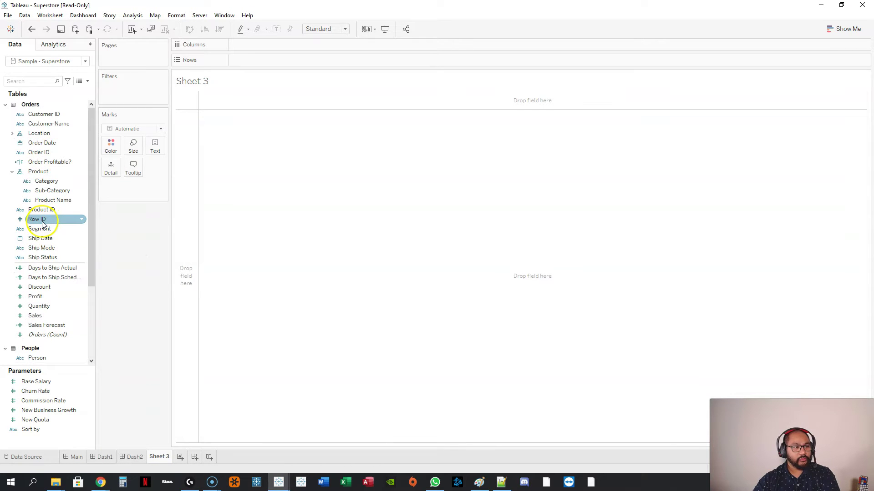
left_click(11, 134)
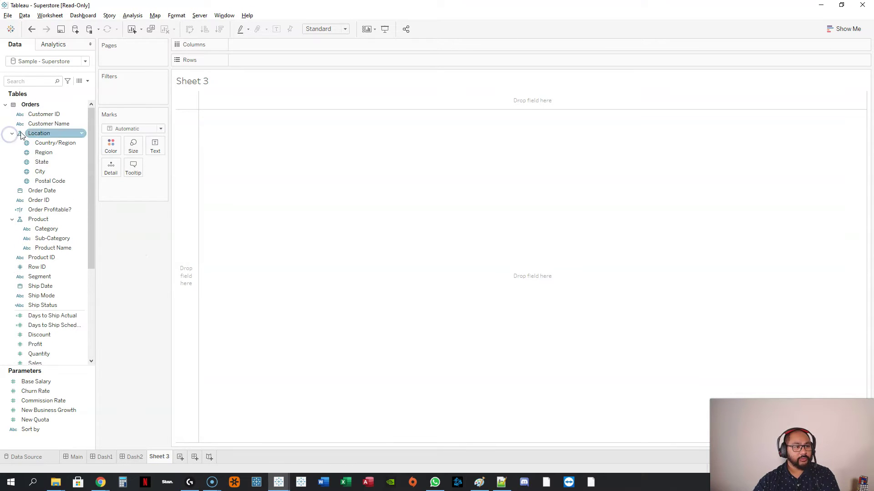
left_click_drag(42, 162, 209, 175)
scroll(27, 318, "down", 4)
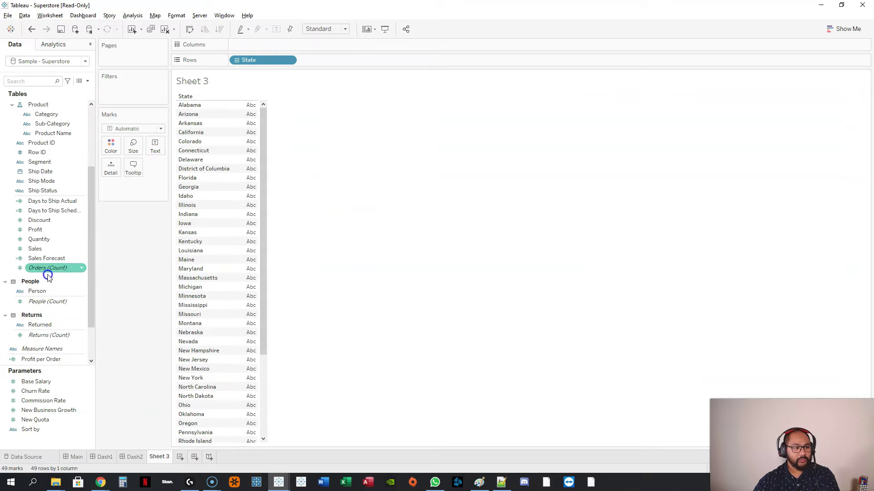
double_click(35, 248)
Step: Make it a packed-bubble chart coloured by Region and place Sheet 3 on Dash2
left_click(844, 29)
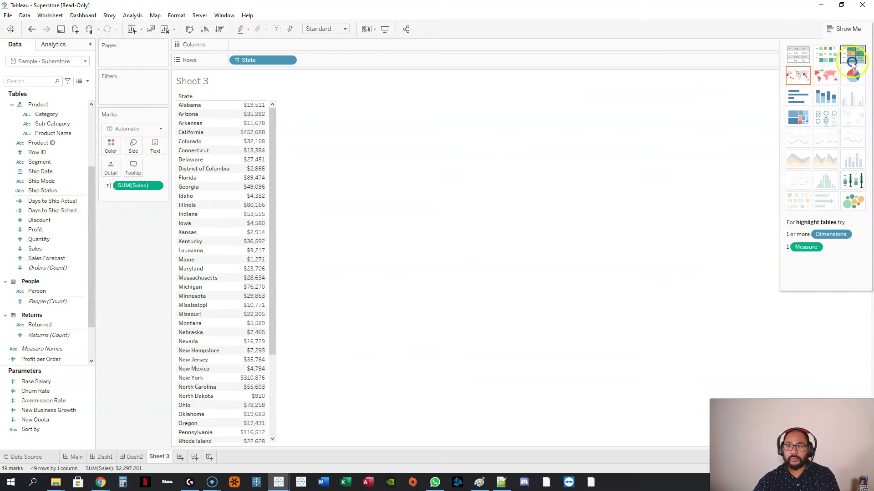
left_click(857, 201)
left_click(844, 29)
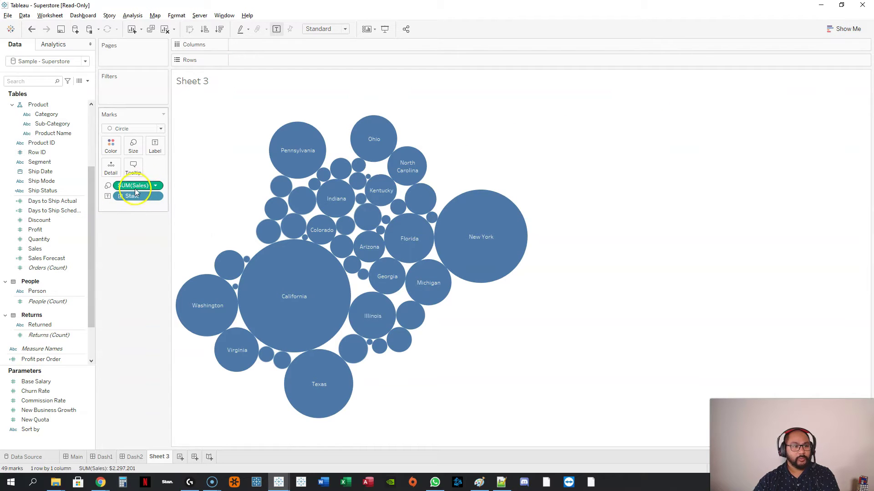
scroll(55, 132, "up", 4)
left_click_drag(43, 153, 111, 144)
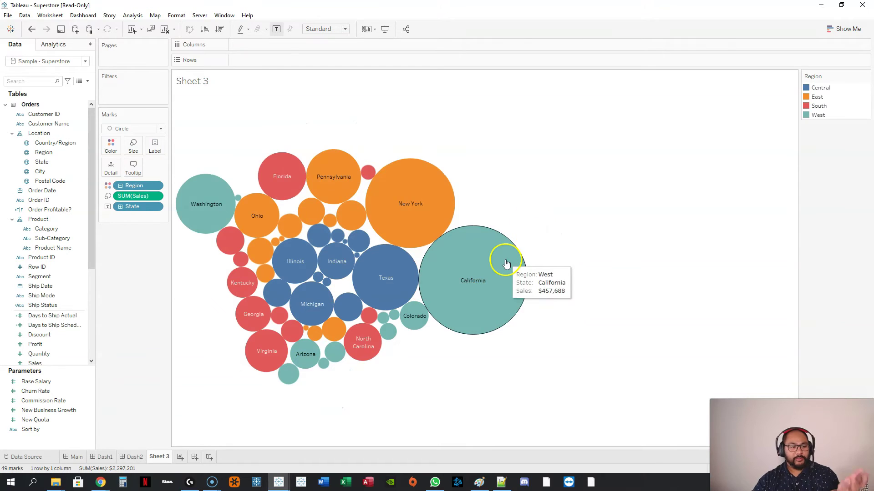
left_click(123, 456)
double_click(30, 148)
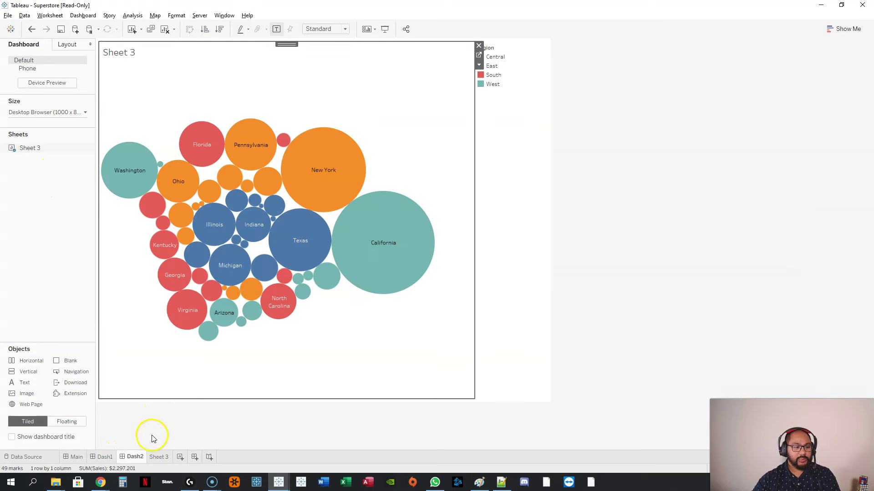
Step: Hide Sheet 3 and review the Main, Dash1 and Dash2 dashboards
right_click(159, 457)
left_click(193, 335)
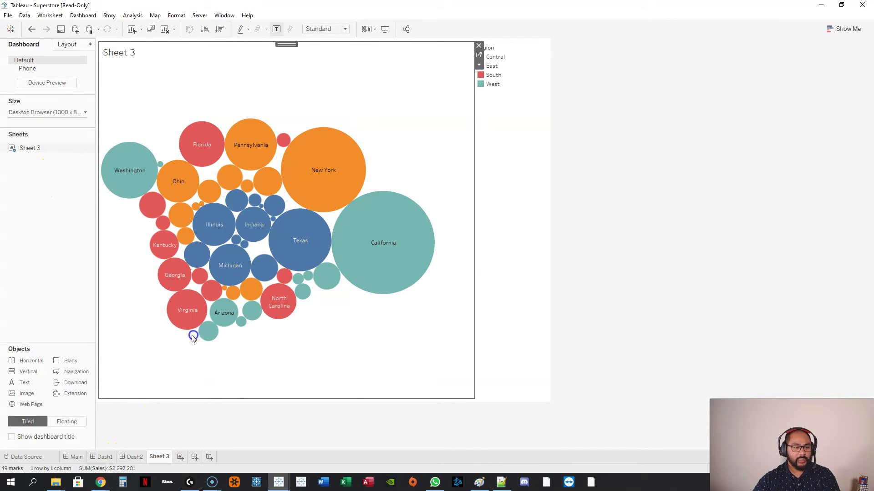
left_click(76, 457)
left_click(101, 458)
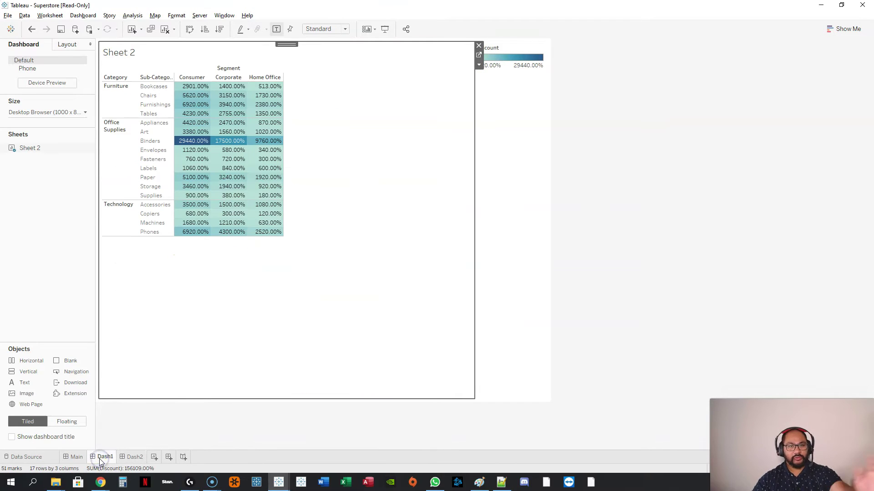
left_click(131, 457)
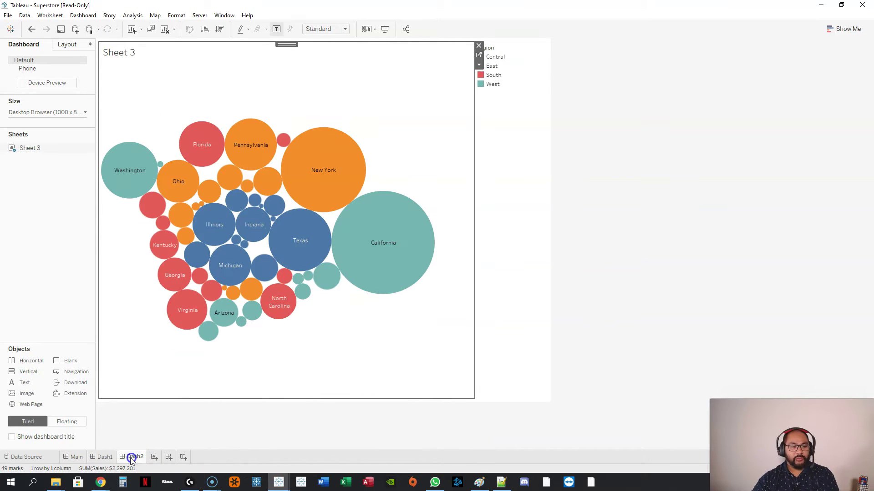
left_click(66, 461)
Step: Give the Main dashboard tab a red colour, then switch to the browser
right_click(72, 458)
left_click(96, 448)
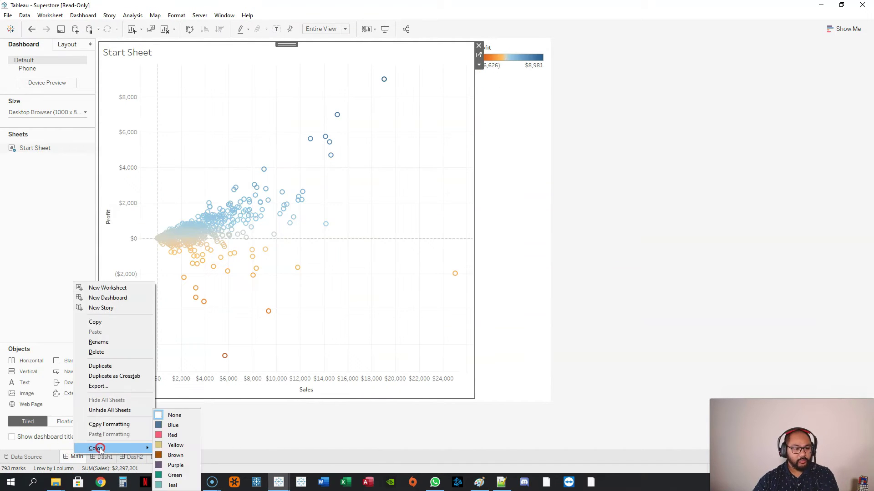
left_click(184, 434)
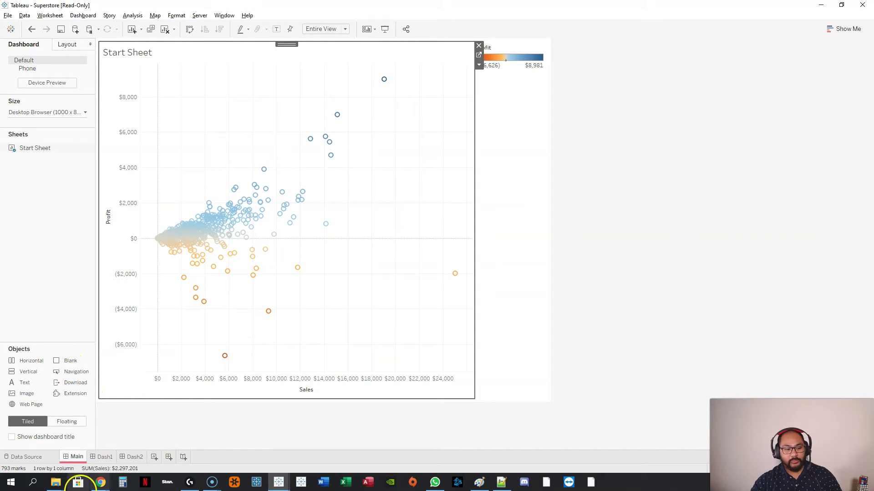
left_click(97, 485)
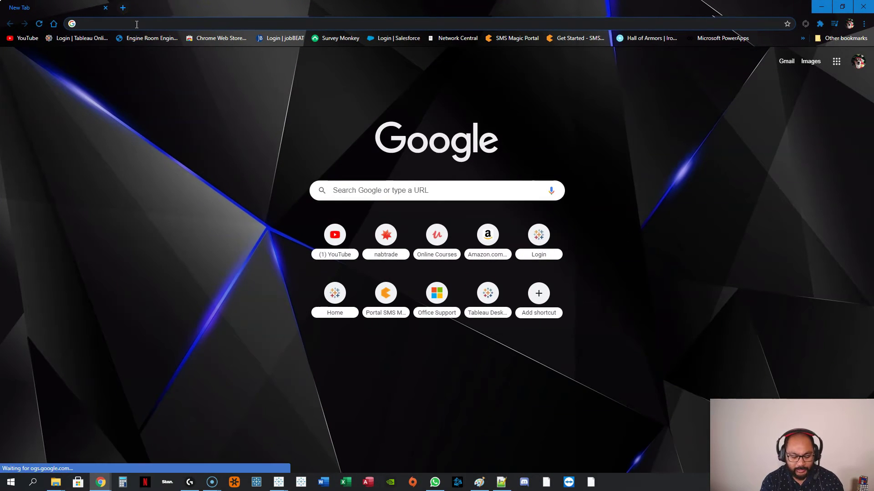
Step: Search Google Images for 'button icon' and preview the blue Login button image
type("button icon")
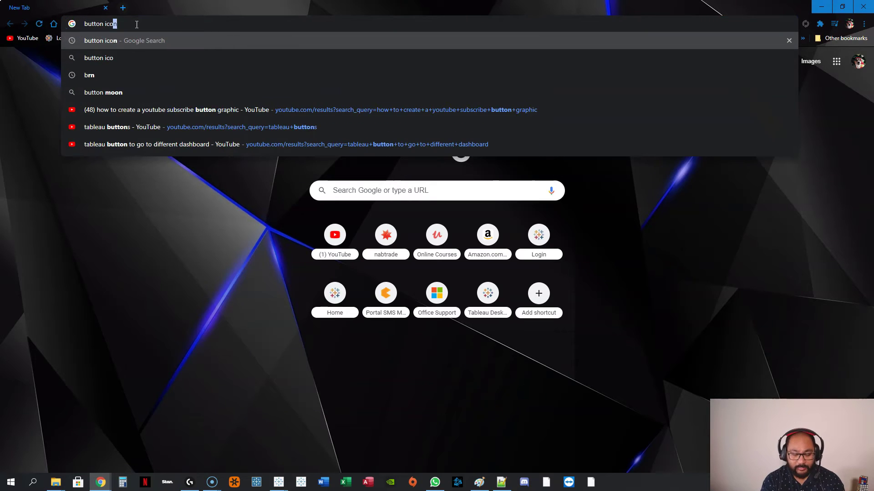
key("Return")
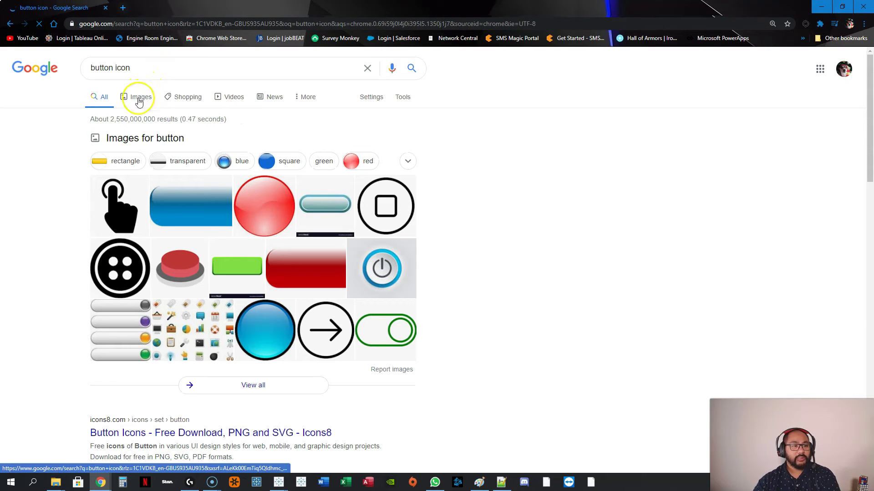
left_click(139, 101)
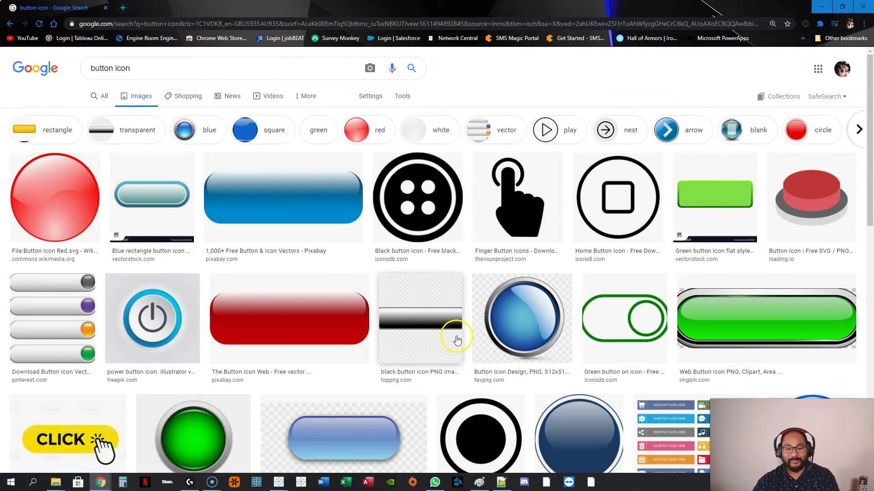
scroll(459, 263, "down", 3)
scroll(429, 292, "up", 1)
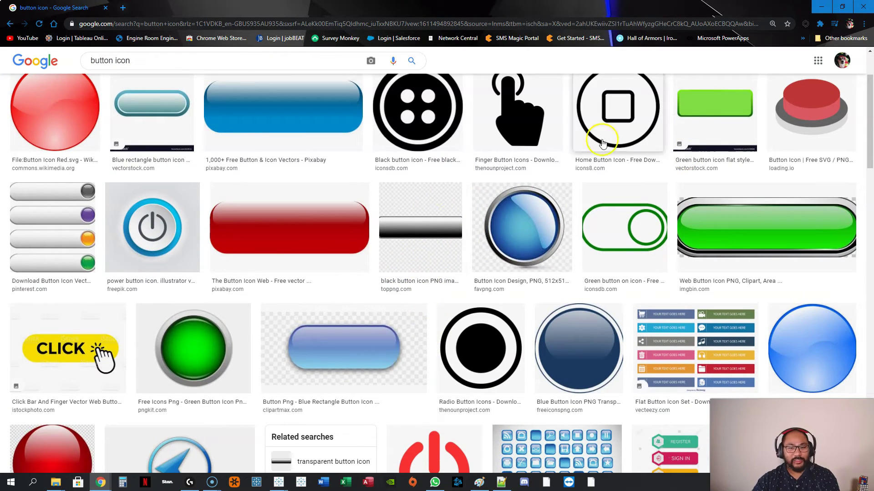
scroll(346, 295, "down", 4)
scroll(382, 339, "down", 3)
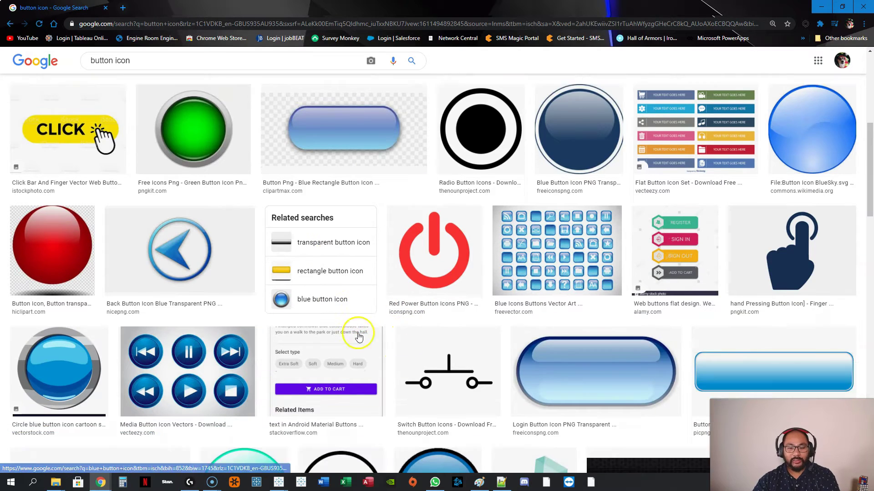
left_click(589, 278)
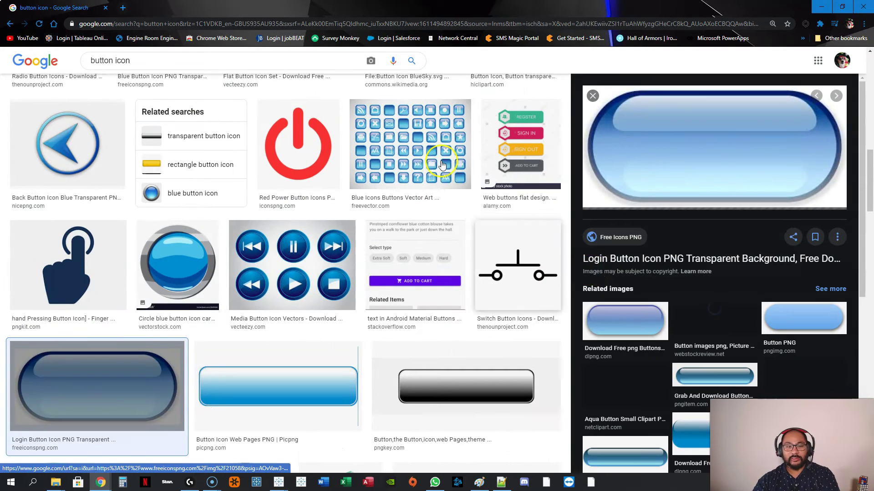
Step: Save the image to Downloads as Button Test.jpg and check the downloaded file
right_click(669, 140)
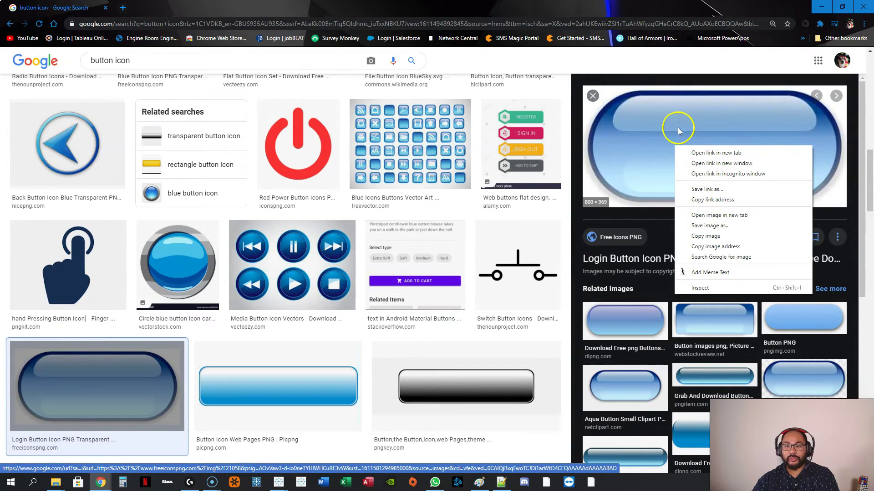
left_click(728, 229)
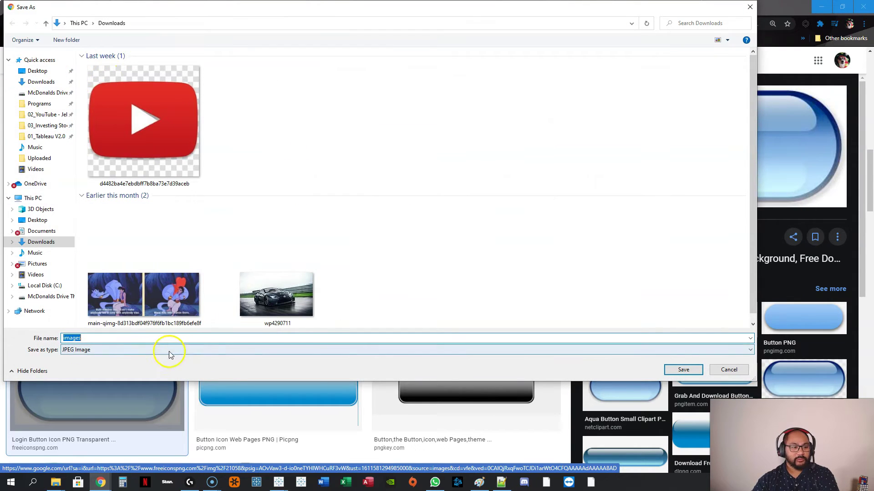
type("Button Test")
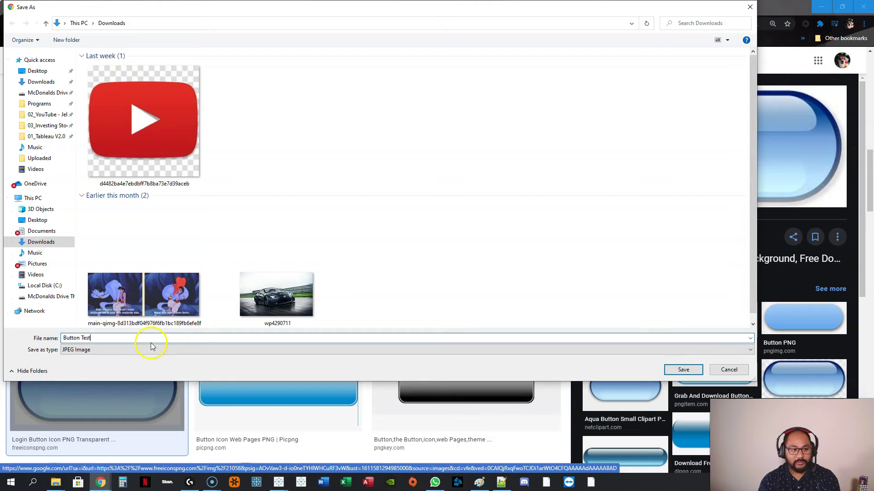
left_click(687, 372)
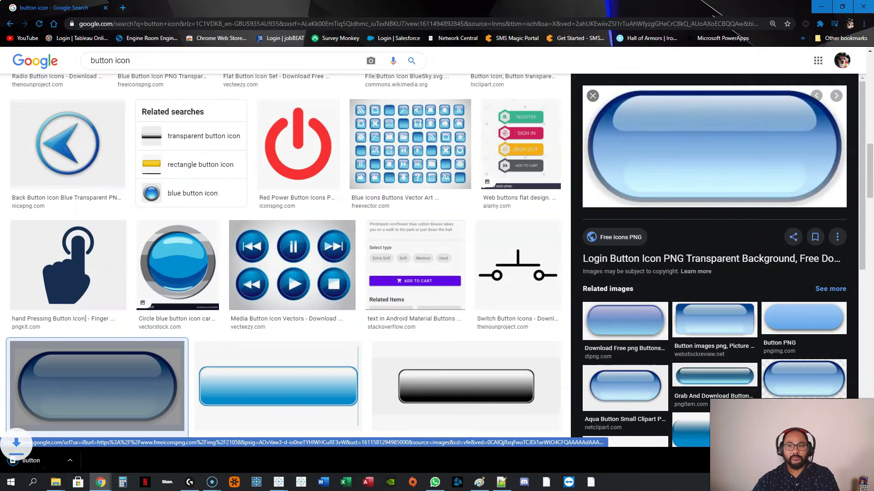
left_click(75, 463)
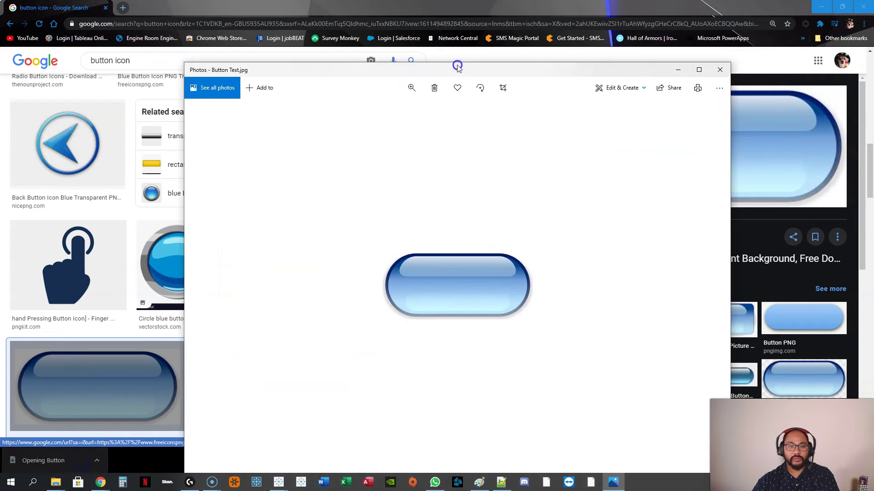
left_click(720, 69)
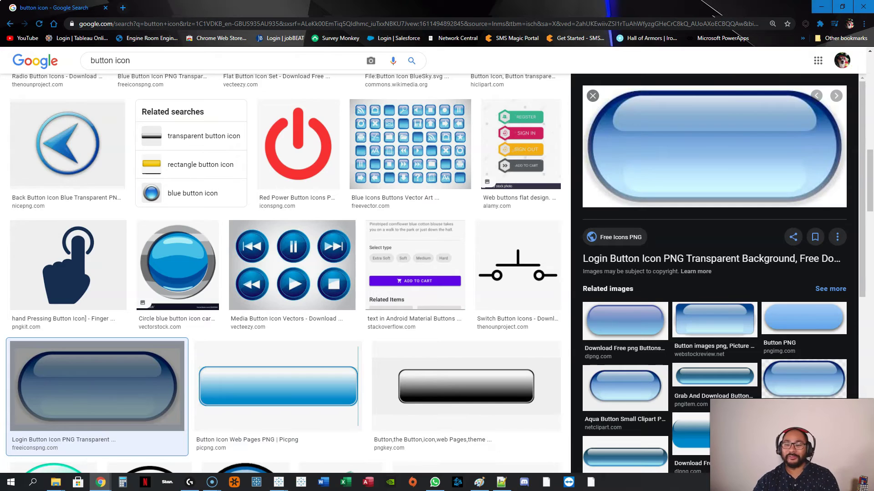
Step: Add a floating Navigation object below the scatter plot on Main
left_click(816, 8)
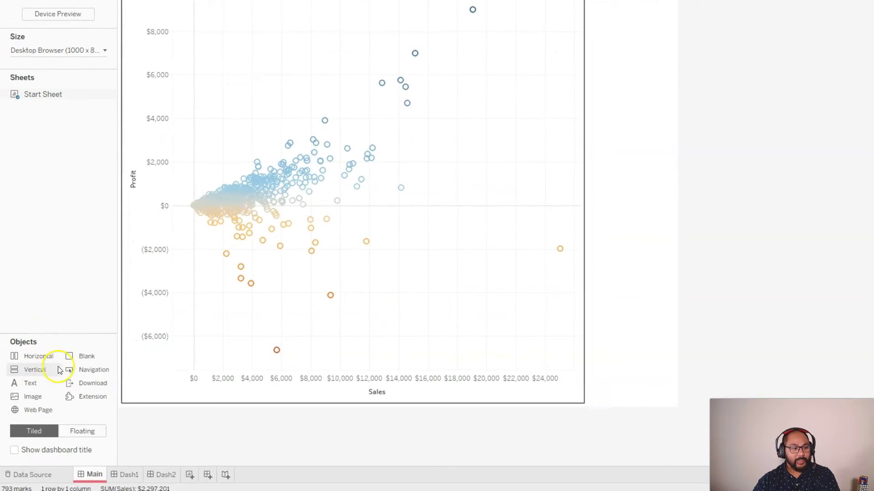
left_click_drag(86, 368, 323, 235)
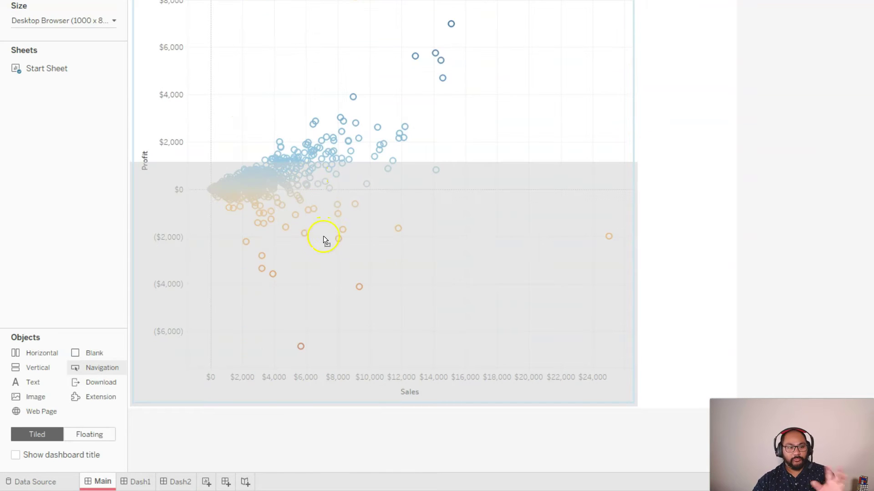
left_click_drag(386, 249, 559, 223)
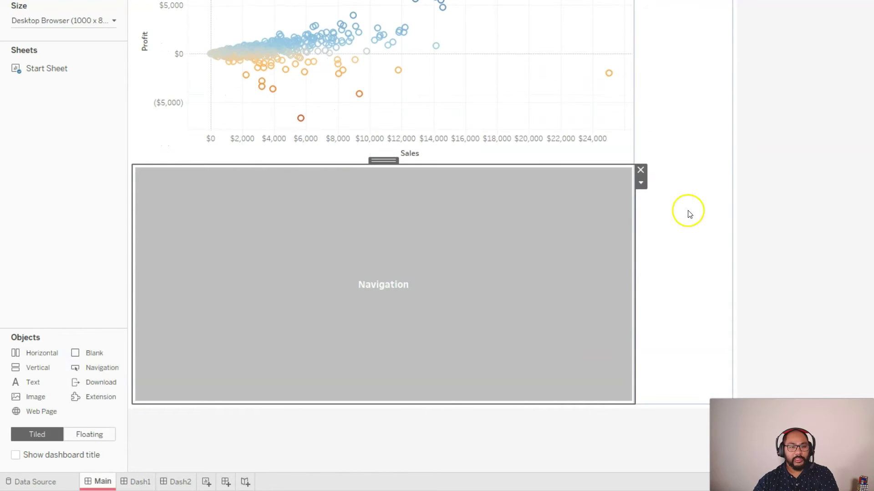
left_click(640, 185)
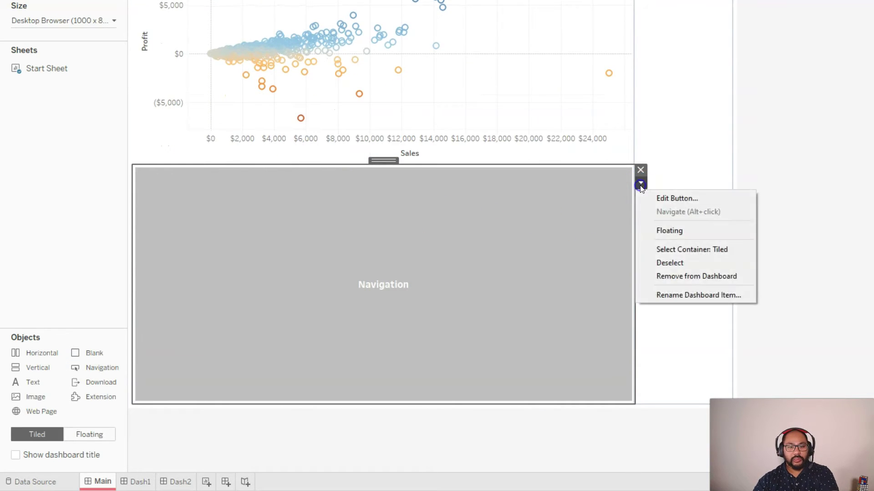
left_click(684, 231)
left_click_drag(204, 142, 470, 322)
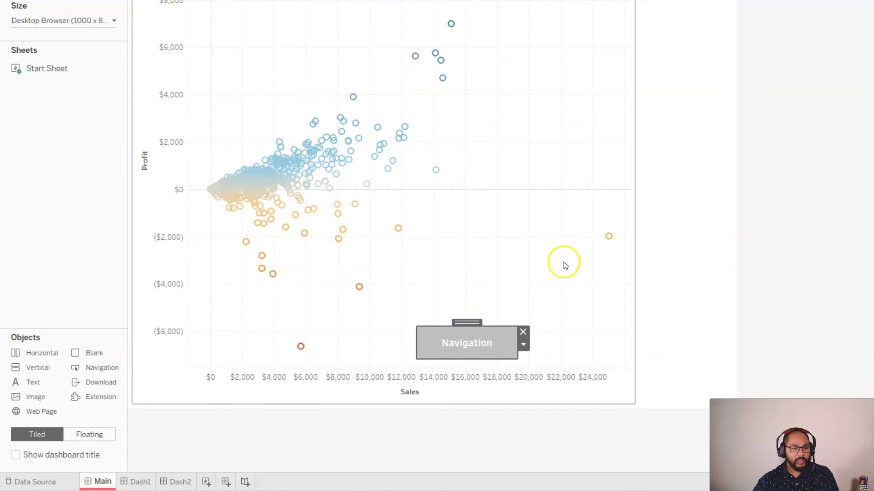
left_click(123, 362)
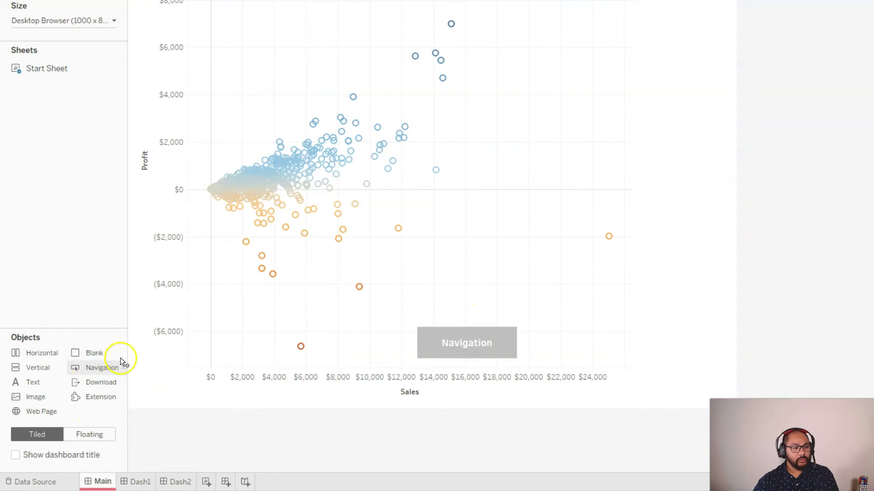
Step: Add a Blank beneath the chart and place a second Navigation button beside the first
left_click_drag(87, 353, 310, 334)
left_click_drag(485, 169, 493, 292)
left_click(466, 341)
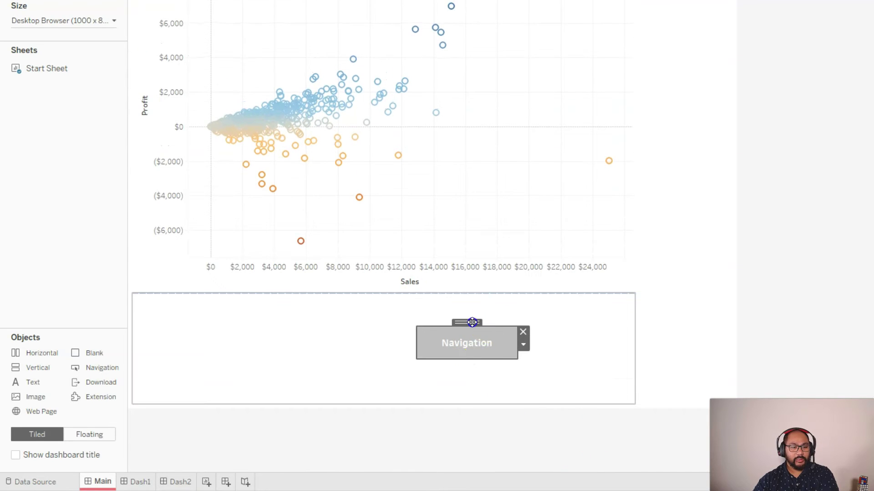
left_click_drag(472, 322, 320, 323)
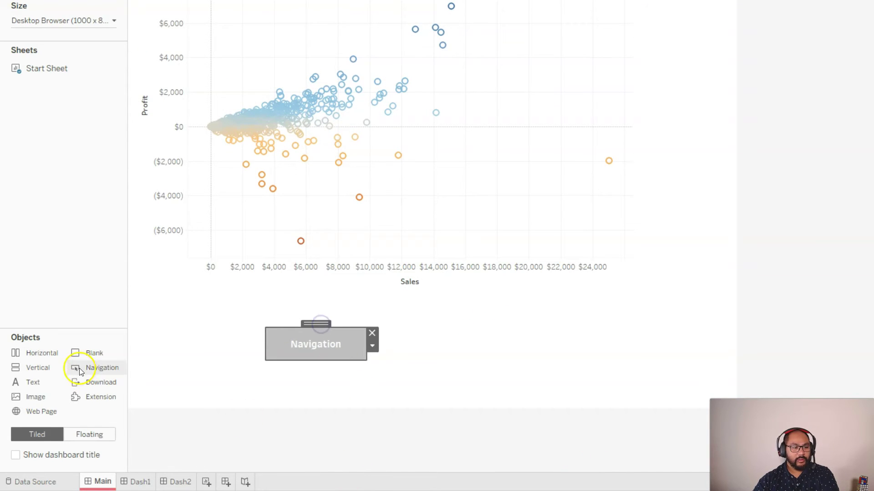
left_click(216, 359)
left_click_drag(216, 359, 403, 224)
left_click_drag(455, 218, 460, 327)
Step: Set the left navigation button on Main to navigate to Dash1
left_click(304, 348)
right_click(304, 349)
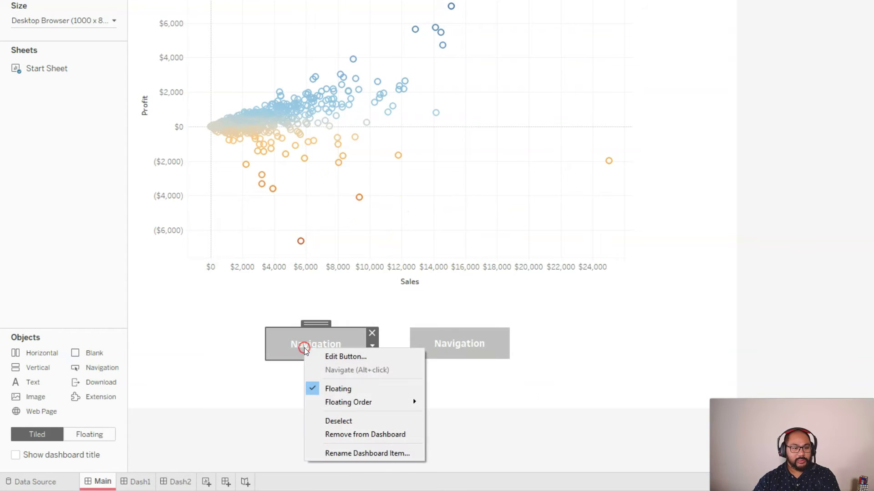
left_click(361, 357)
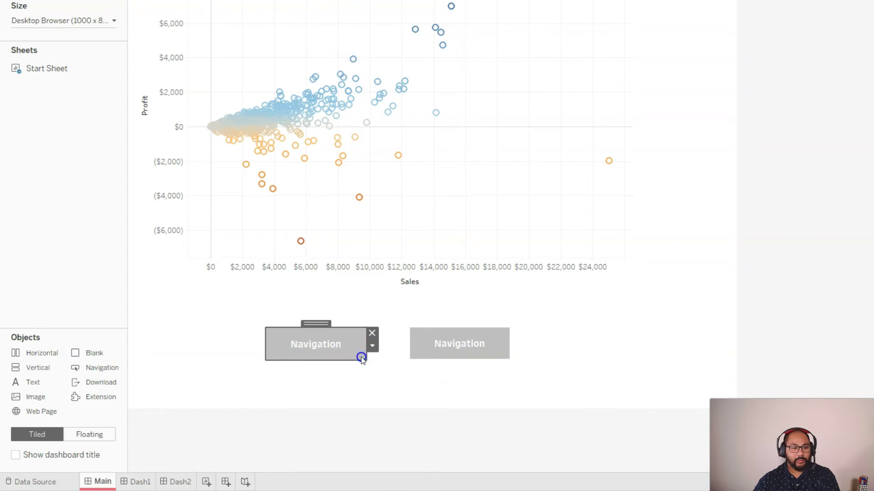
left_click(594, 72)
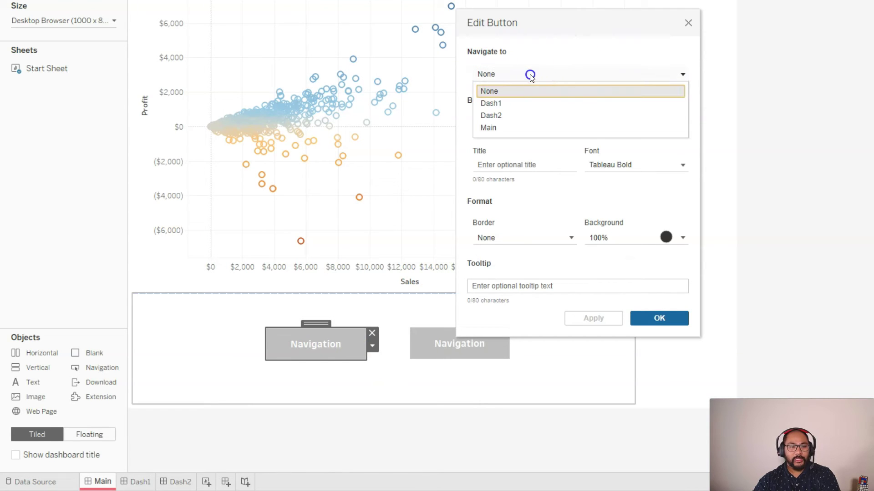
left_click(508, 107)
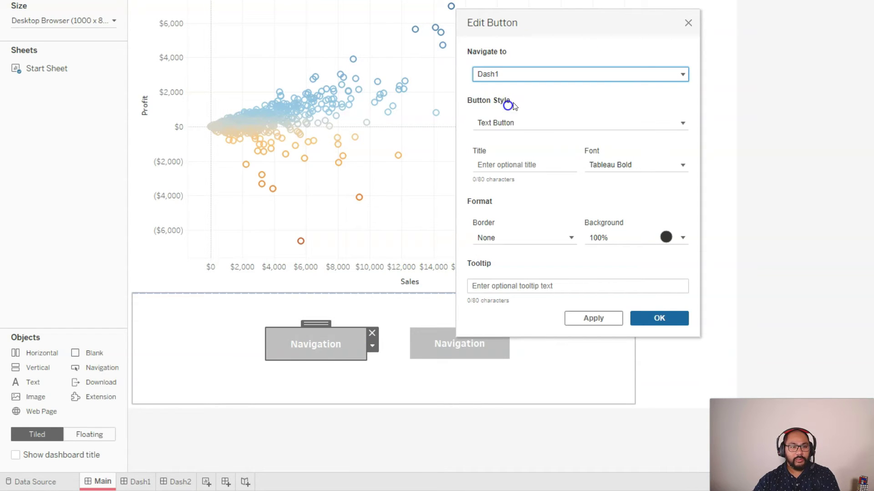
Step: Make it an image button showing Button Test.jpg, leaving border and background unchanged
left_click(546, 123)
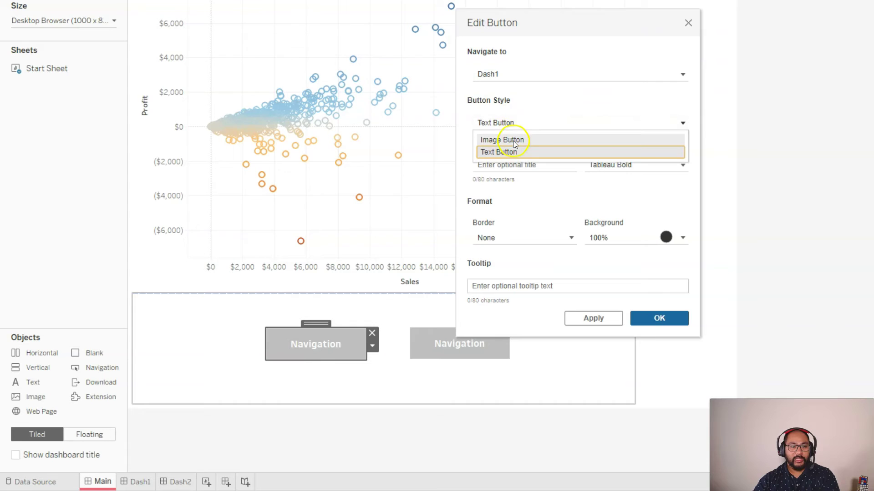
left_click(521, 140)
left_click(649, 178)
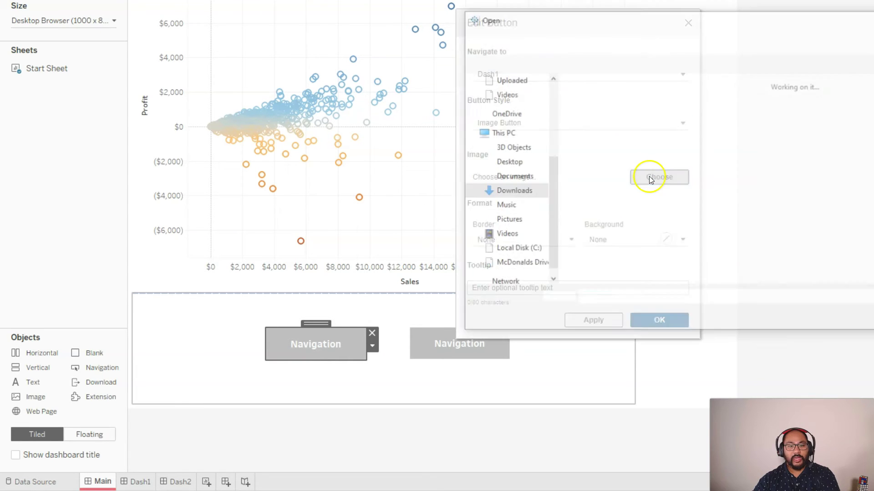
double_click(630, 205)
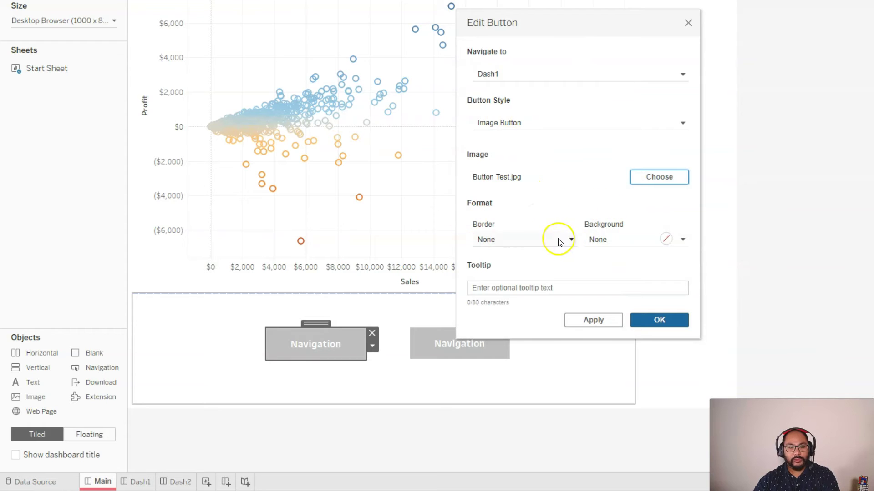
left_click(557, 239)
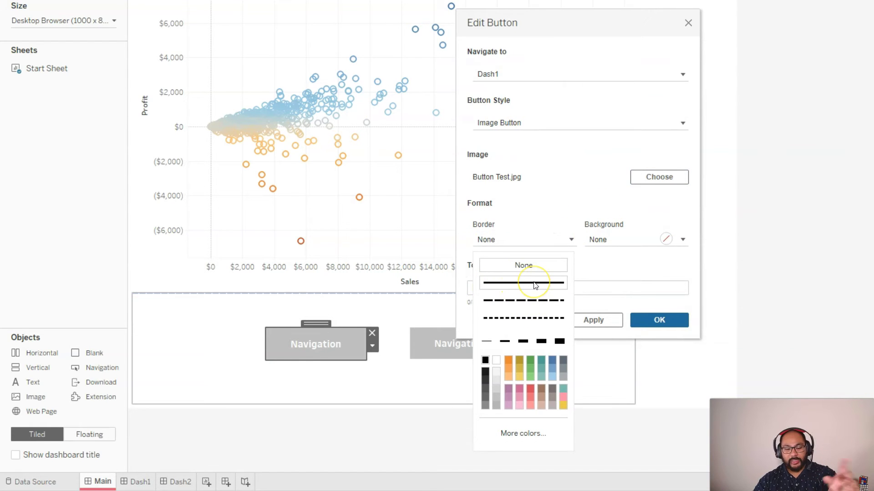
left_click(653, 239)
left_click(592, 208)
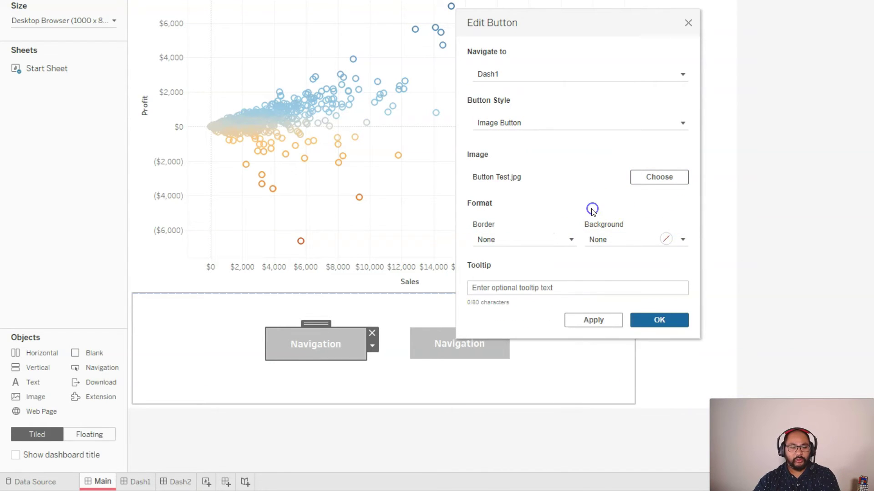
left_click(503, 286)
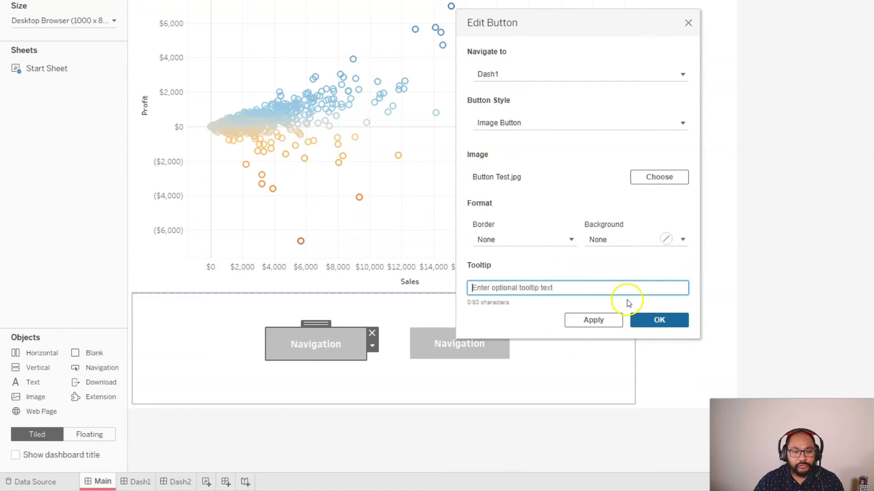
left_click(659, 320)
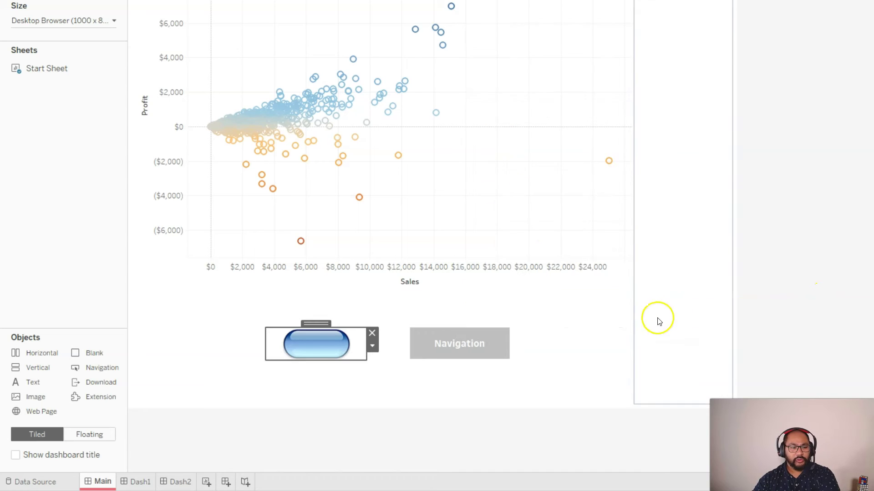
Step: Point the right navigation button at Dash2, keeping it a text button
left_click(480, 346)
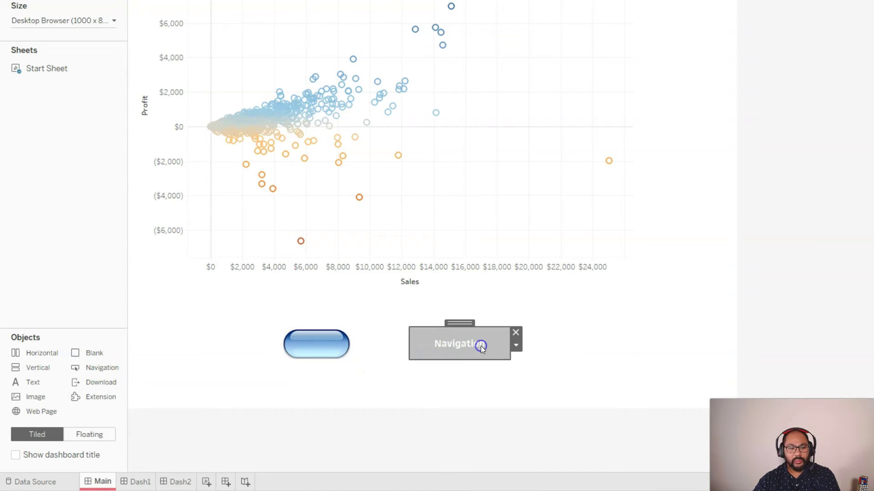
left_click(515, 346)
left_click(544, 362)
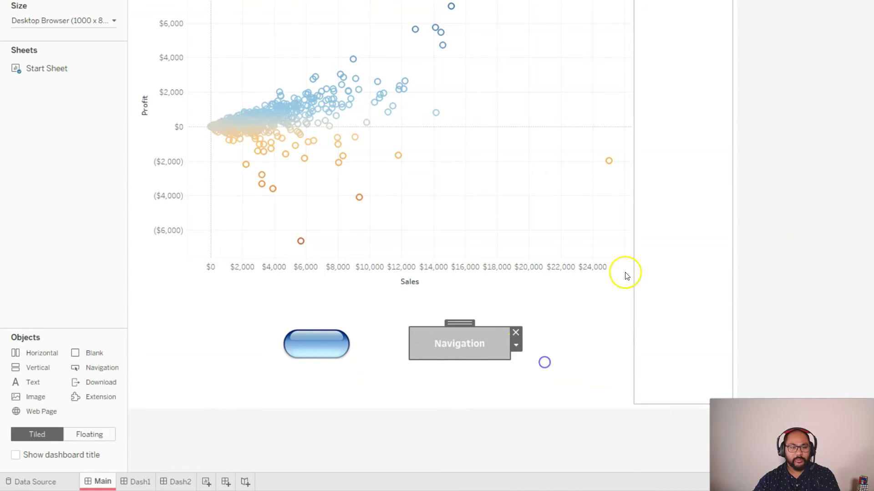
left_click(589, 75)
left_click(563, 118)
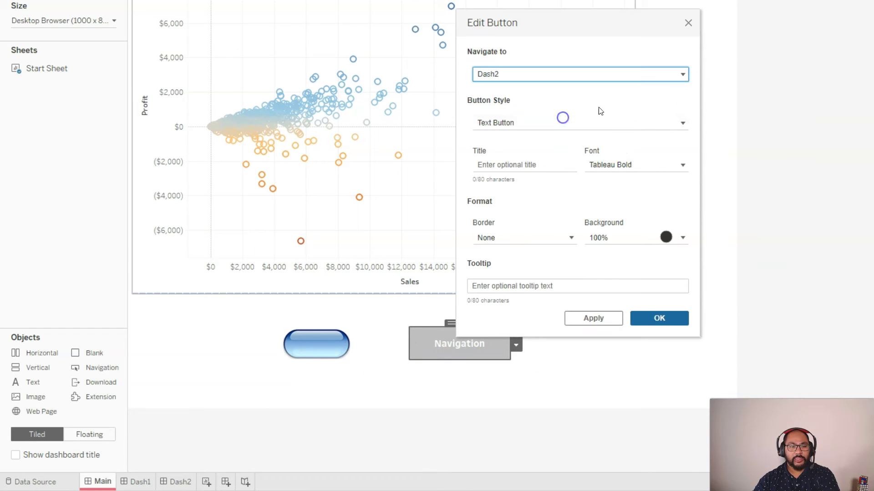
left_click(525, 124)
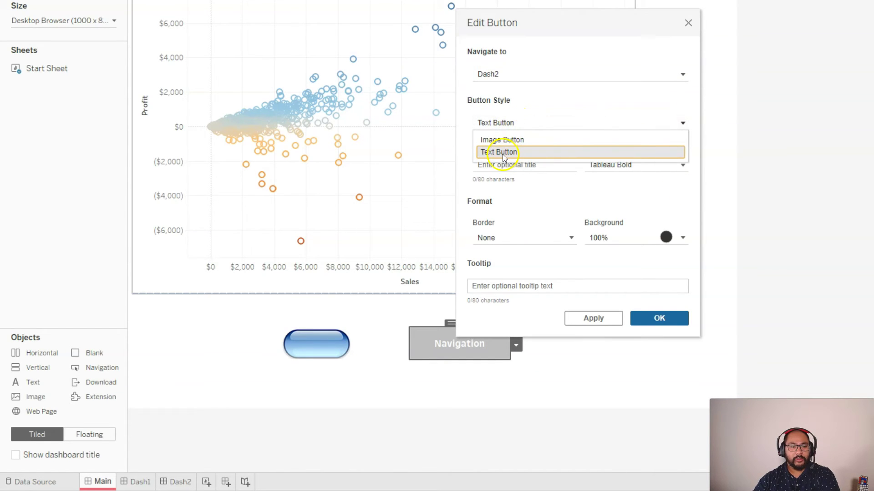
left_click(504, 152)
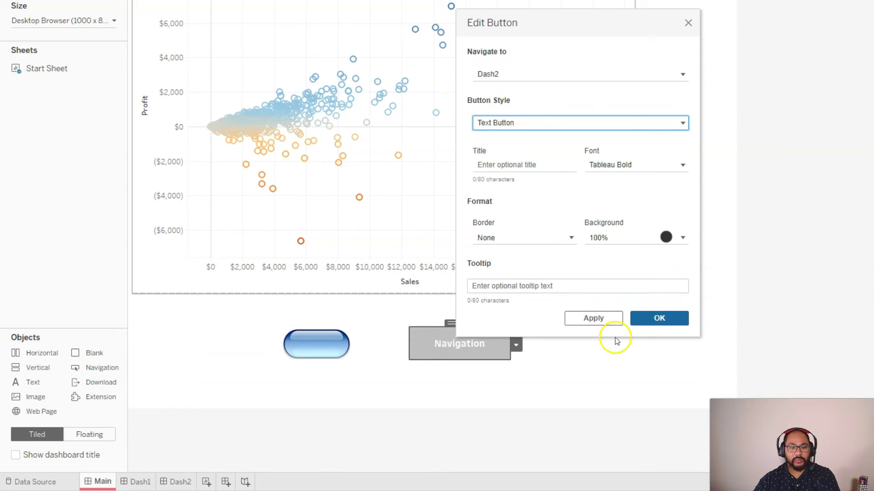
Step: Leave the tooltip empty and title the button 'Dashboard 2'
left_click(608, 320)
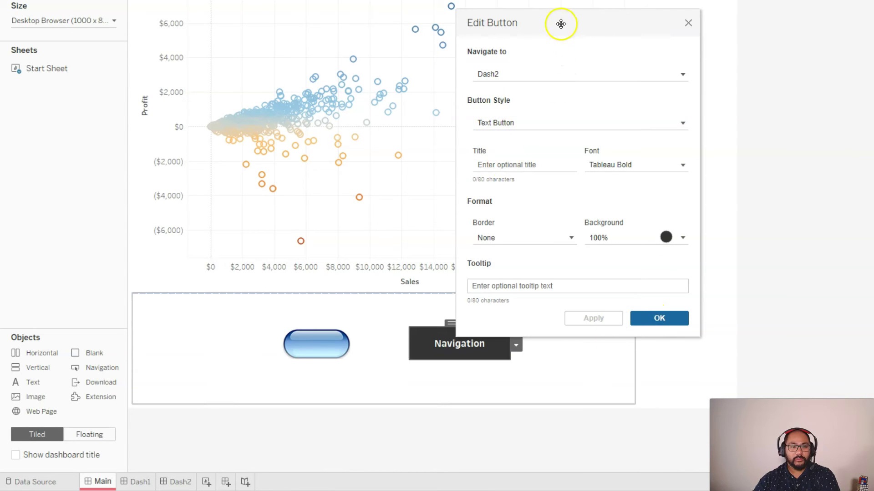
left_click_drag(561, 24, 642, 50)
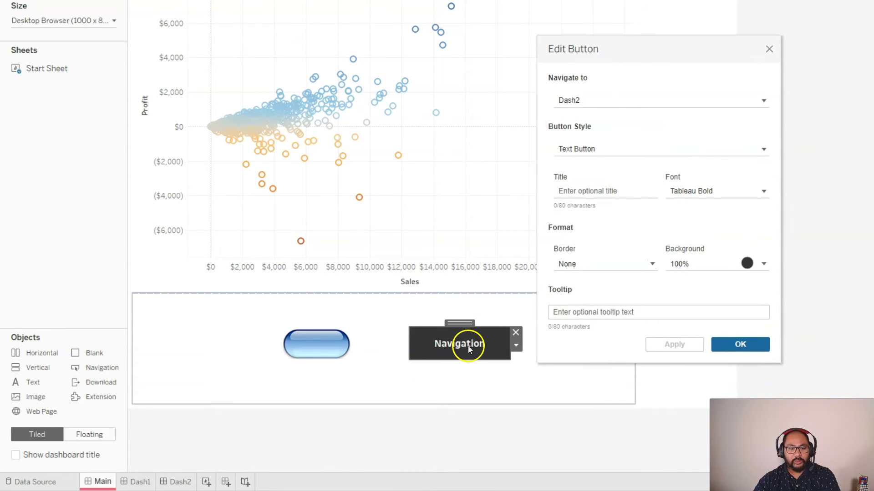
left_click(637, 313)
type("asdfsadf")
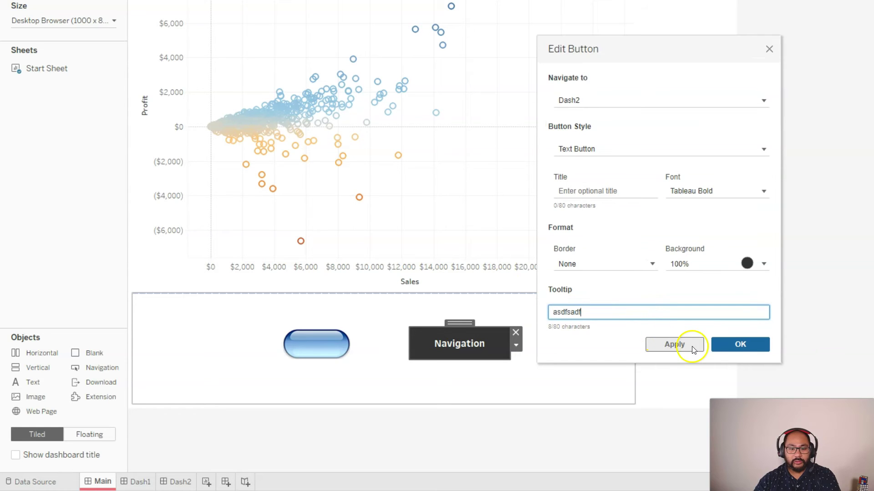
left_click(692, 349)
left_click(605, 319)
type("sa")
left_click_drag(602, 312, 532, 313)
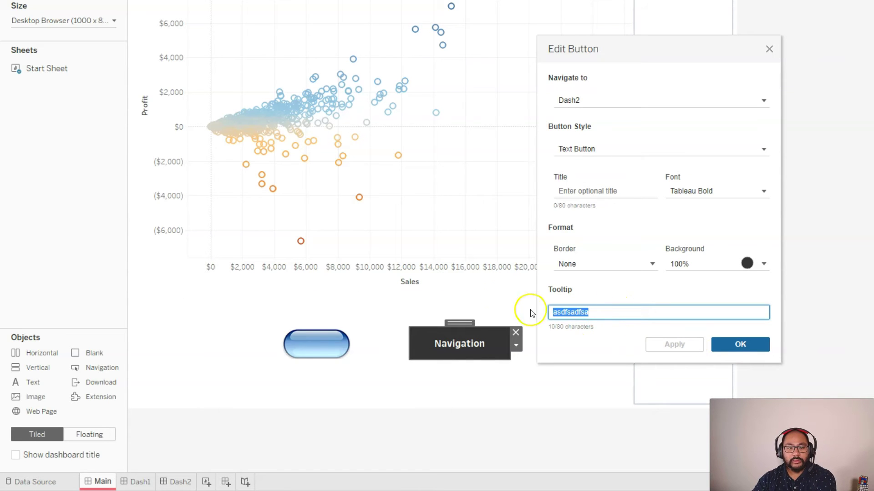
key("BackSpace")
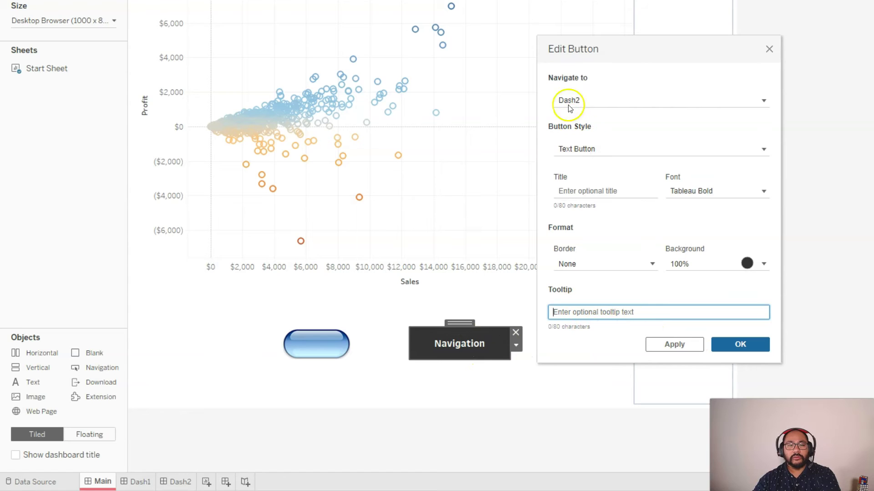
left_click(628, 190)
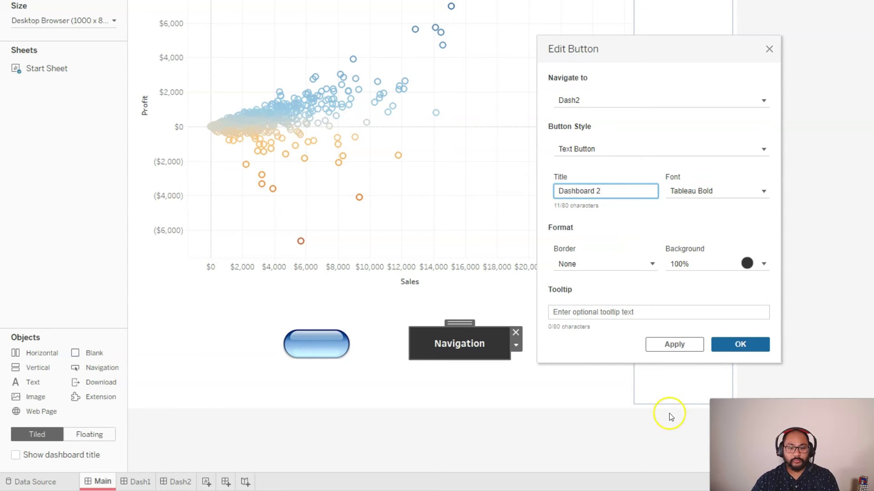
left_click(684, 345)
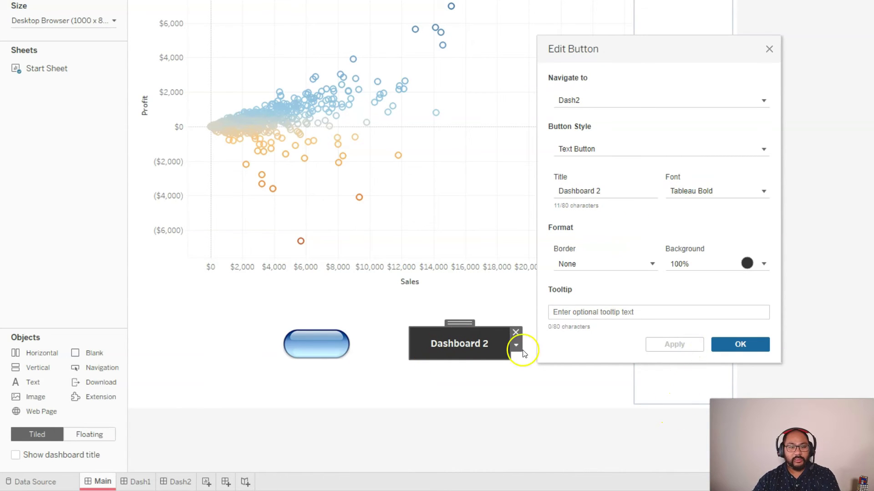
Step: Remove the button's background colour and give it a thin solid red border
left_click(747, 265)
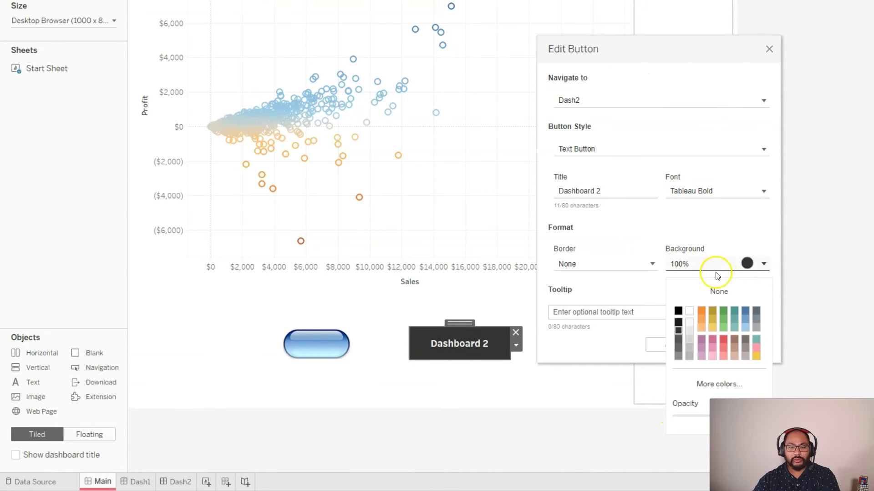
left_click(710, 292)
left_click(631, 263)
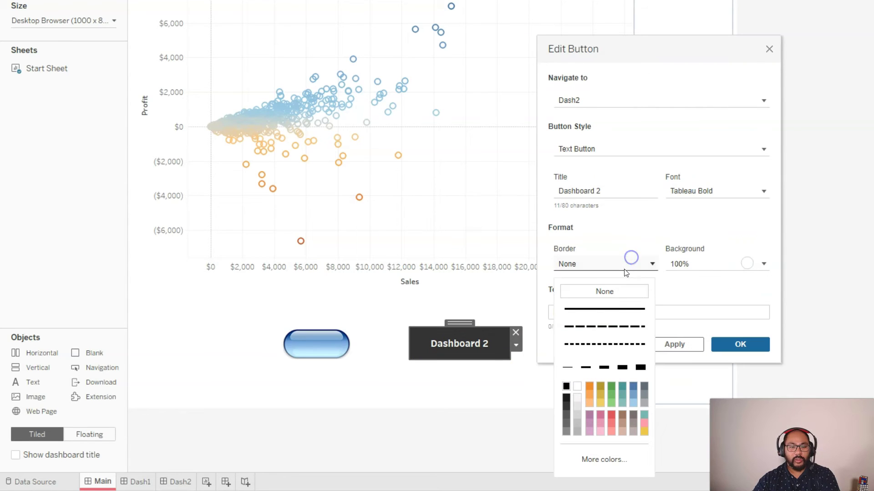
left_click(611, 314)
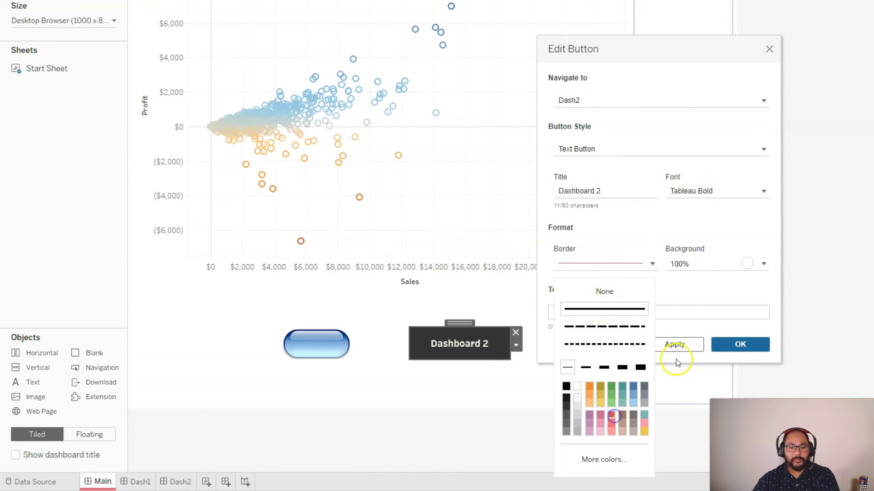
left_click(616, 326)
left_click(627, 268)
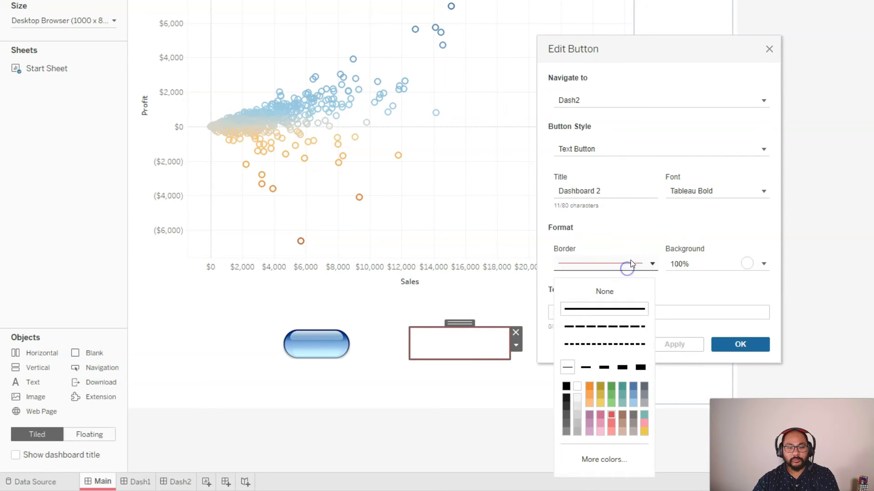
left_click(617, 268)
Step: Set the title font to Tableau Bold and confirm the button settings
left_click(704, 201)
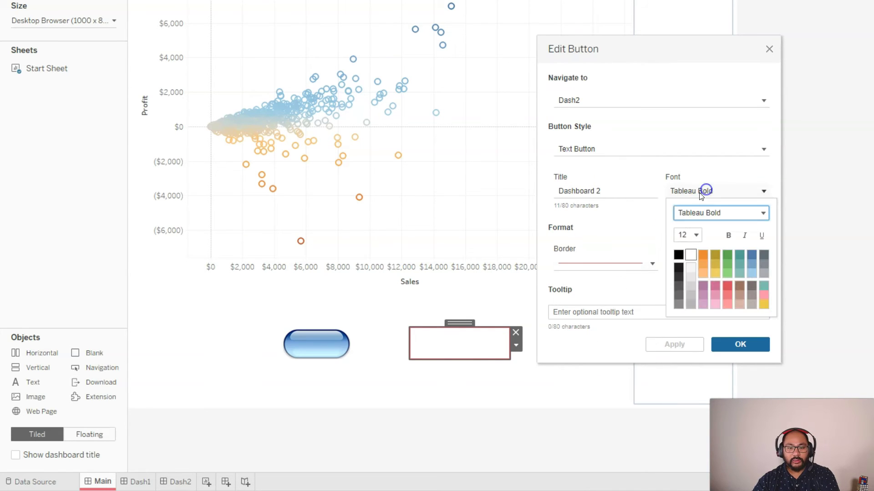
left_click(687, 343)
left_click(717, 347)
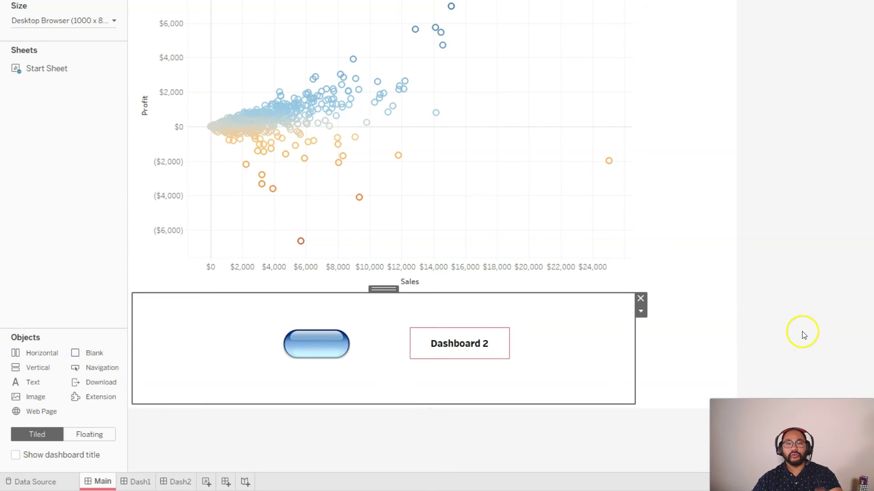
left_click(465, 438)
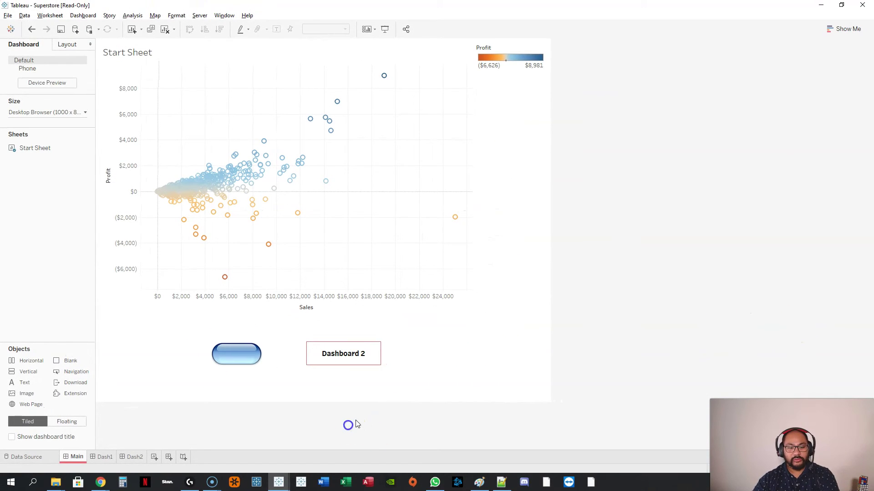
left_click(309, 352)
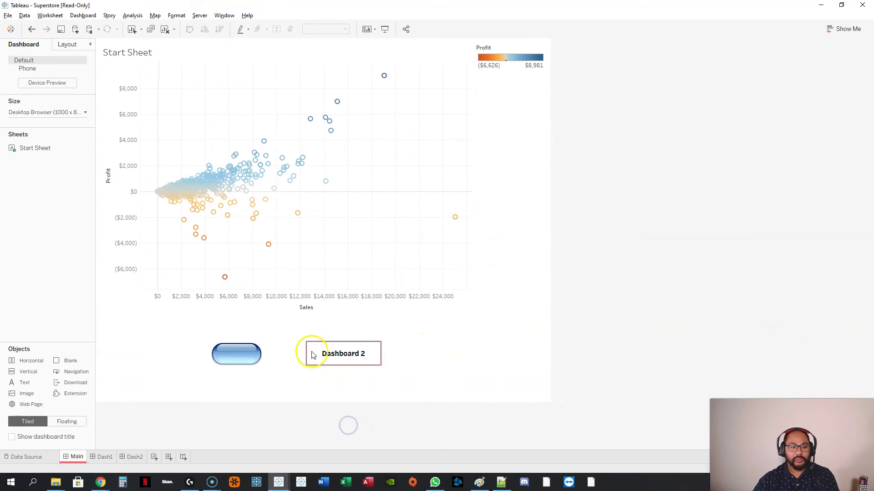
left_click(260, 349)
left_click(373, 351)
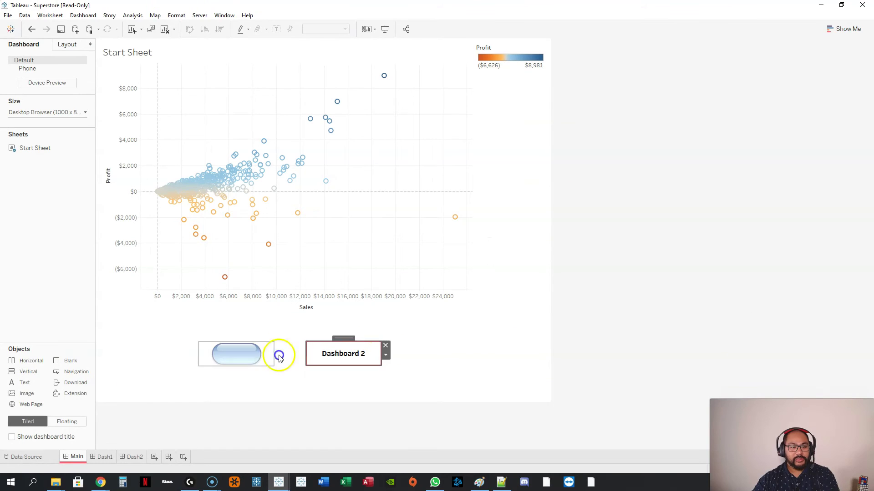
left_click(259, 353)
left_click(337, 356)
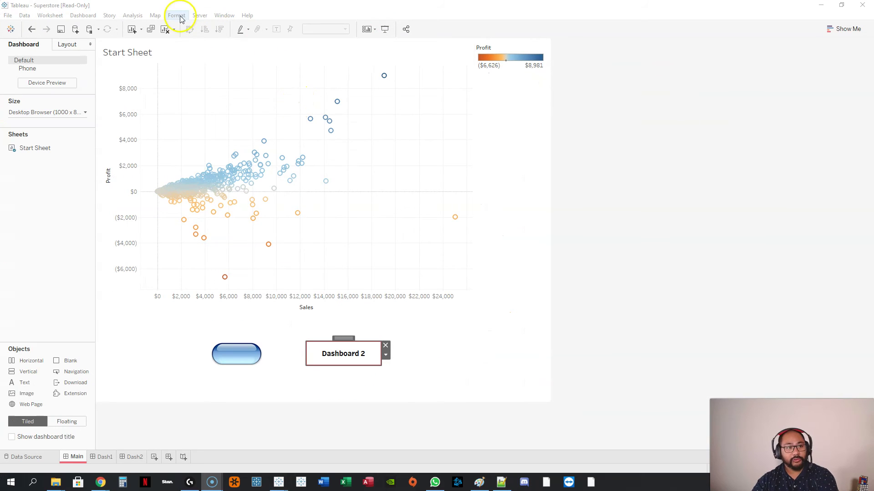
left_click(219, 17)
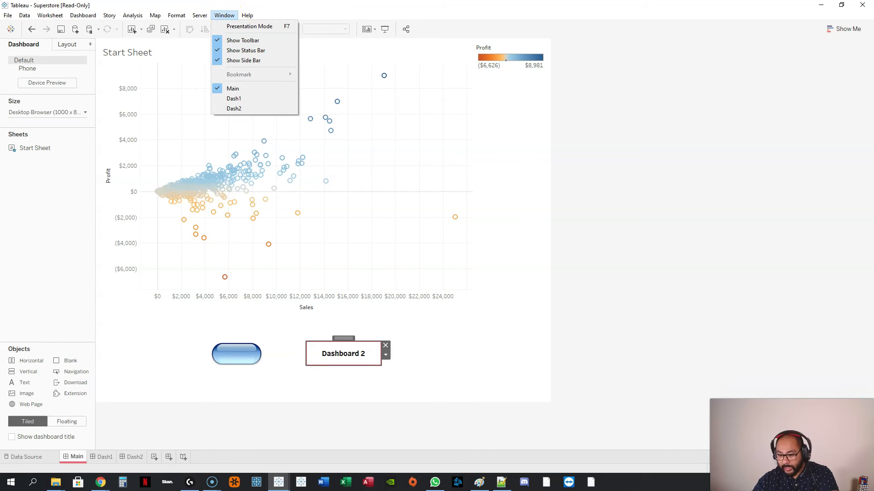
left_click(423, 43)
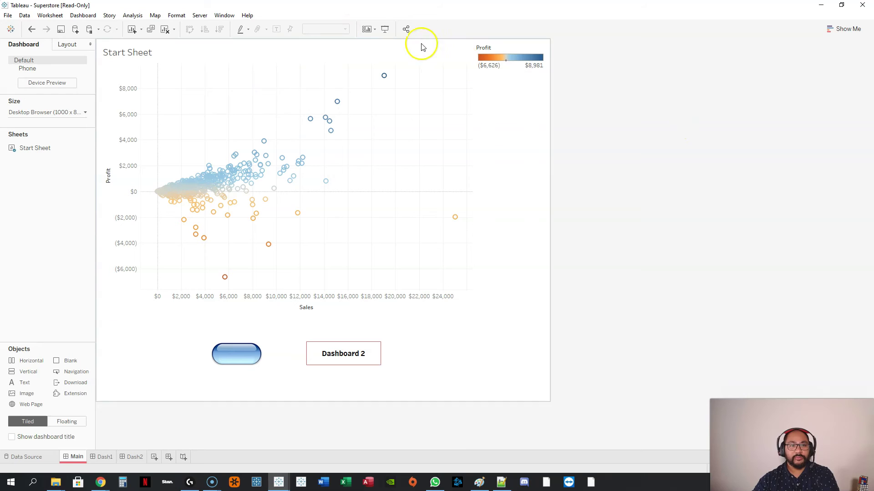
Step: In Presentation Mode, use the blue image button to reach Dash1, then exit with Esc
left_click(386, 32)
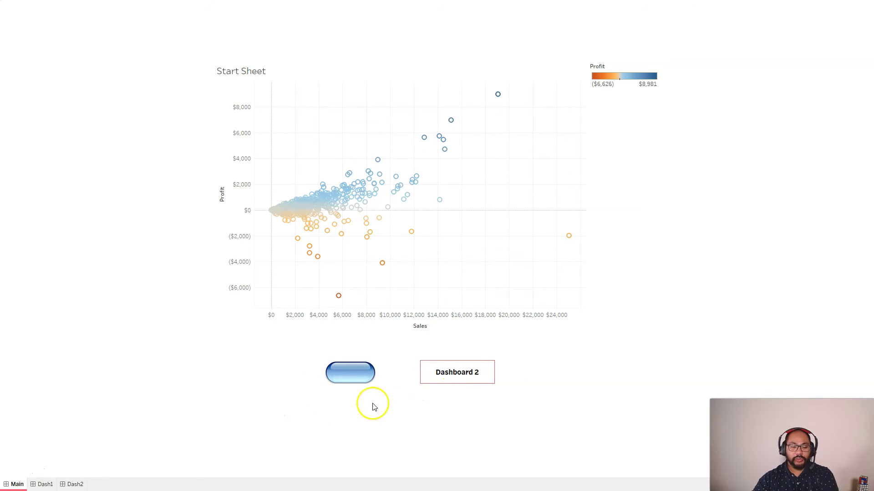
left_click(350, 372)
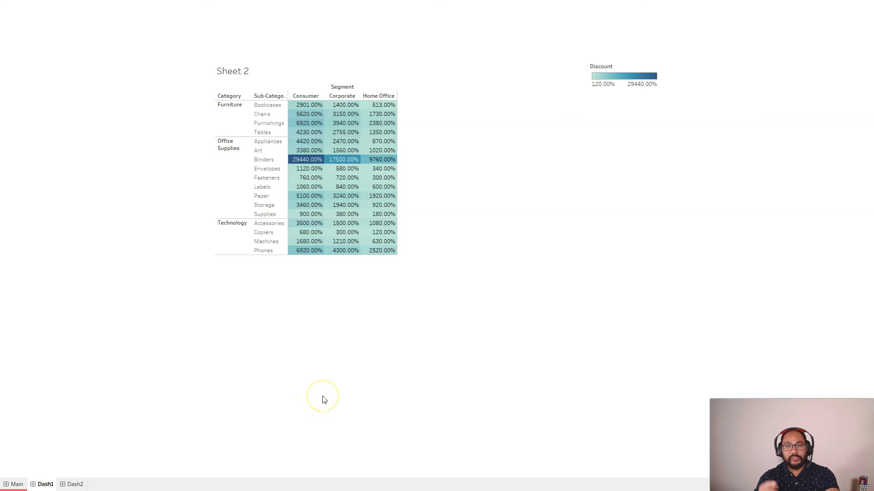
key("Escape")
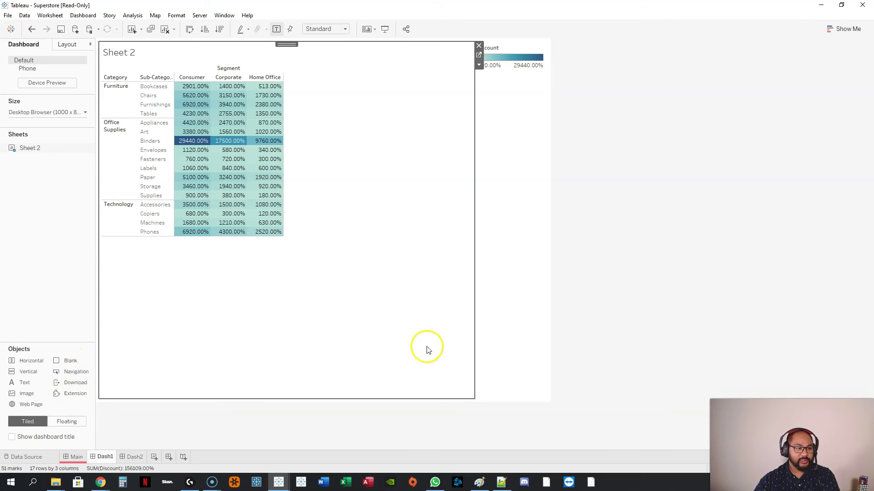
Step: Add a floating navigation object below Sheet 2 on Dash1, placed at the lower centre
left_click_drag(66, 372, 175, 338)
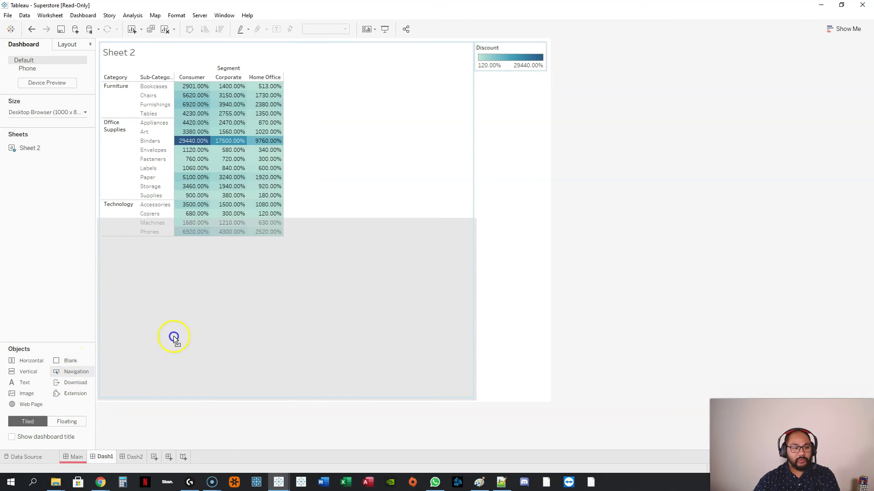
left_click_drag(221, 318, 220, 322)
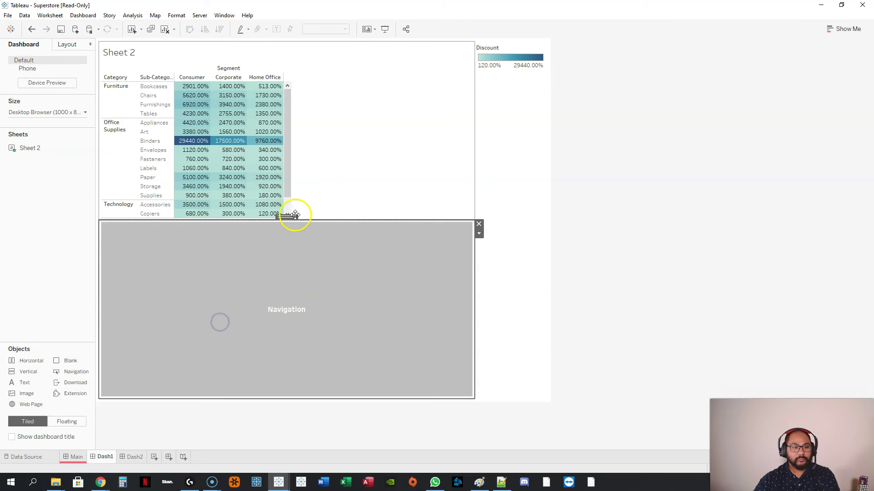
left_click_drag(303, 219, 304, 278)
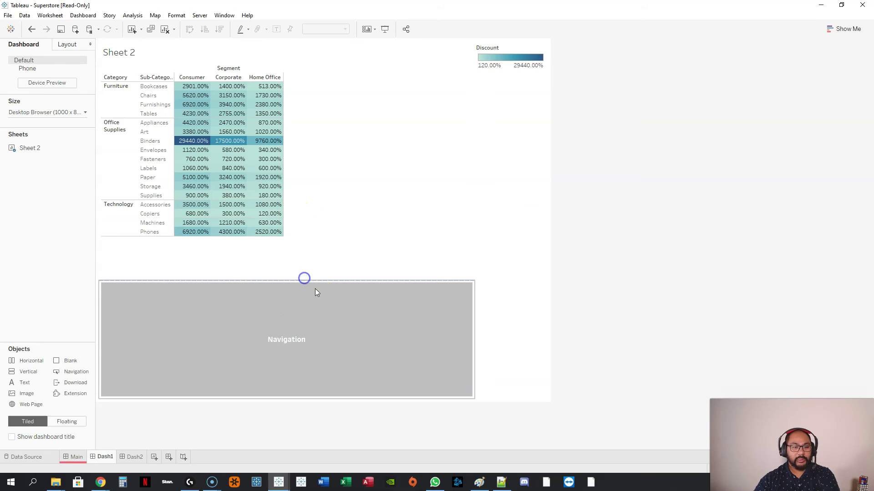
left_click(374, 297)
left_click(479, 295)
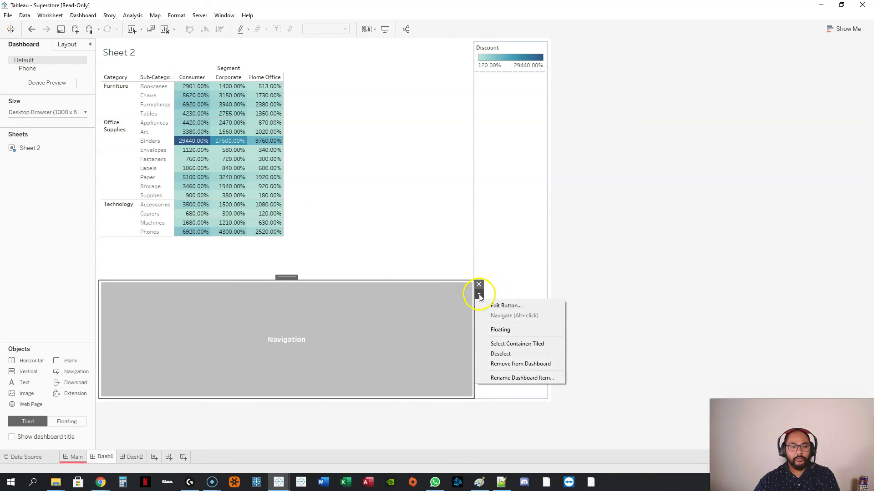
left_click(510, 330)
left_click_drag(143, 267, 351, 338)
Step: Make it a Button Test.jpg image button that navigates to Main
left_click(397, 358)
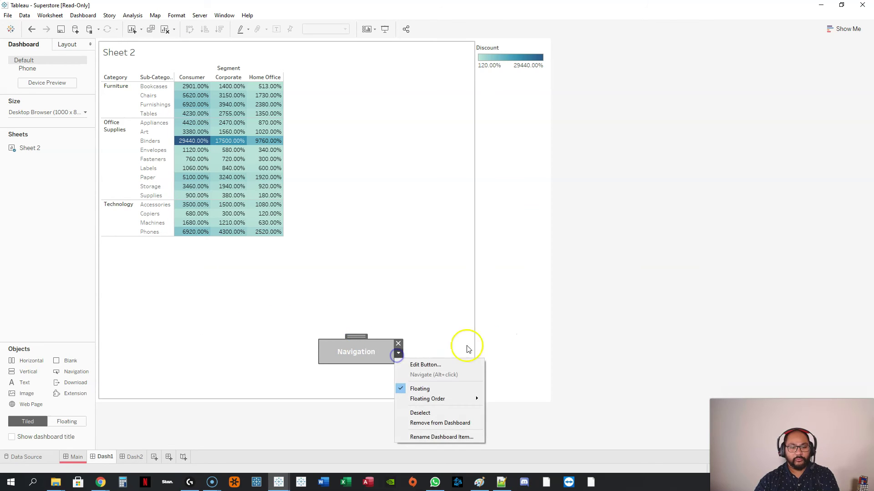
left_click(453, 364)
left_click(432, 153)
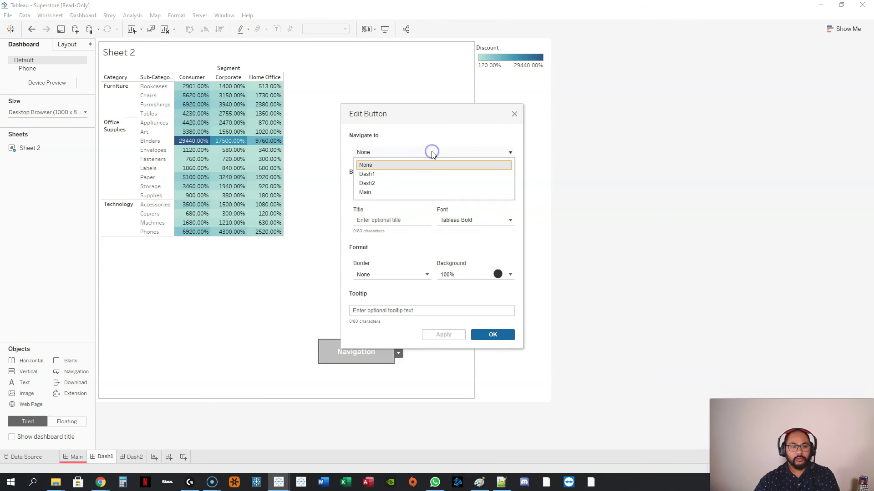
left_click(416, 192)
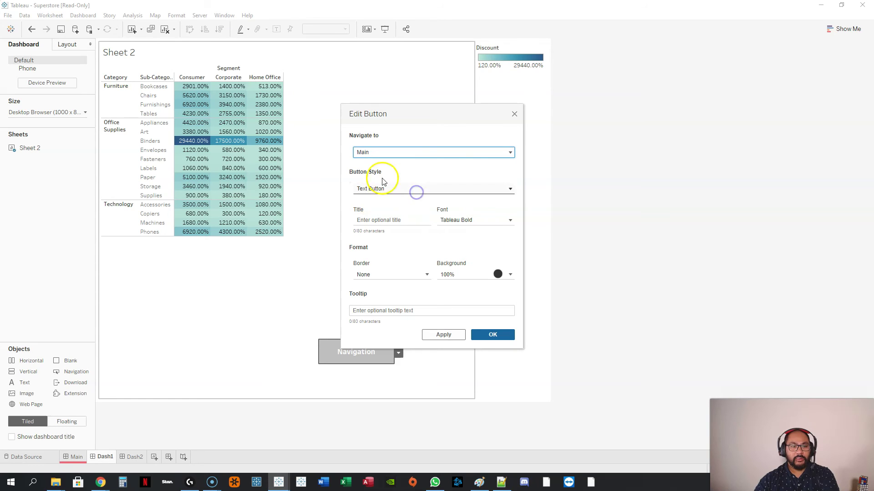
left_click(399, 189)
left_click(391, 202)
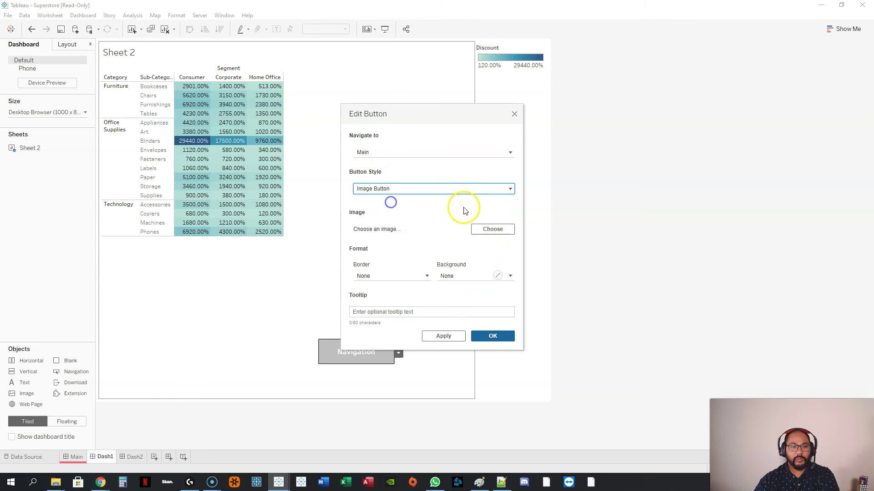
left_click(492, 228)
double_click(488, 270)
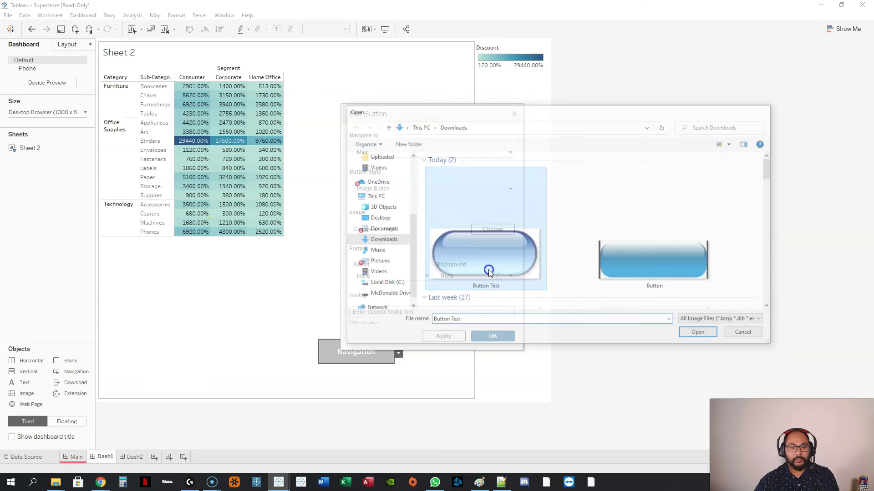
left_click(493, 336)
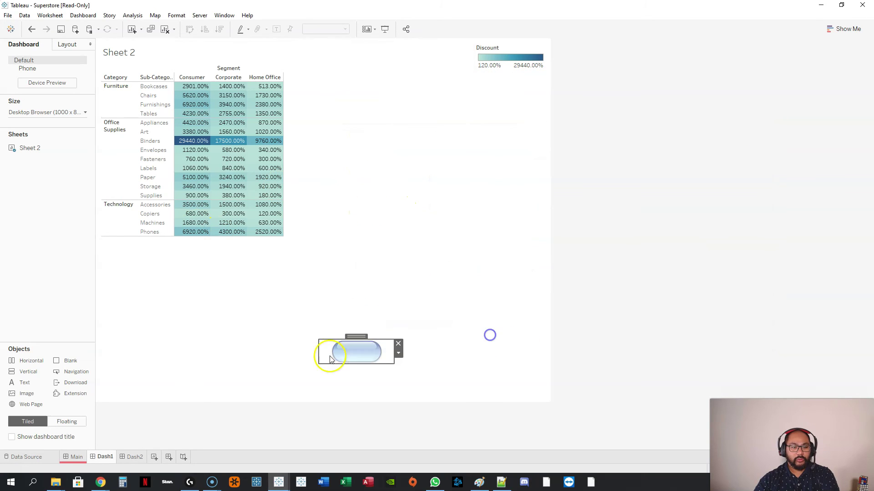
left_click(128, 460)
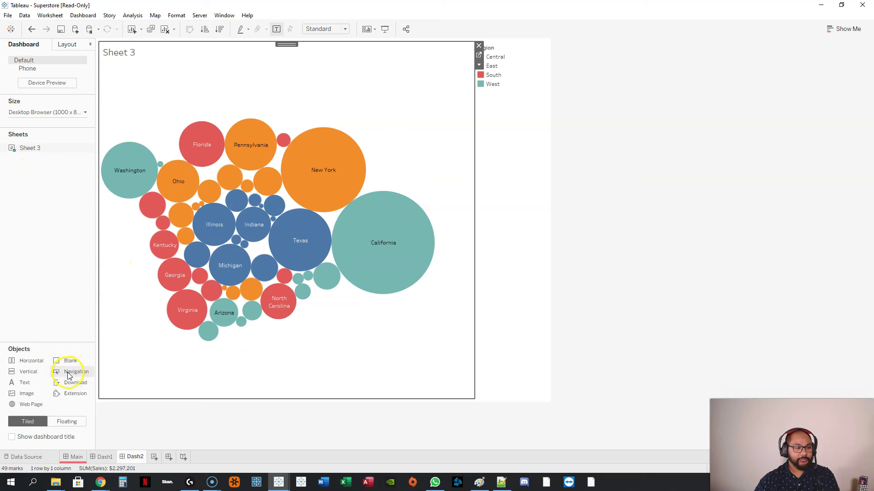
Step: Add a navigation button at the lower right of the Dash2 bubble chart
left_click_drag(63, 373, 415, 354)
left_click(425, 371)
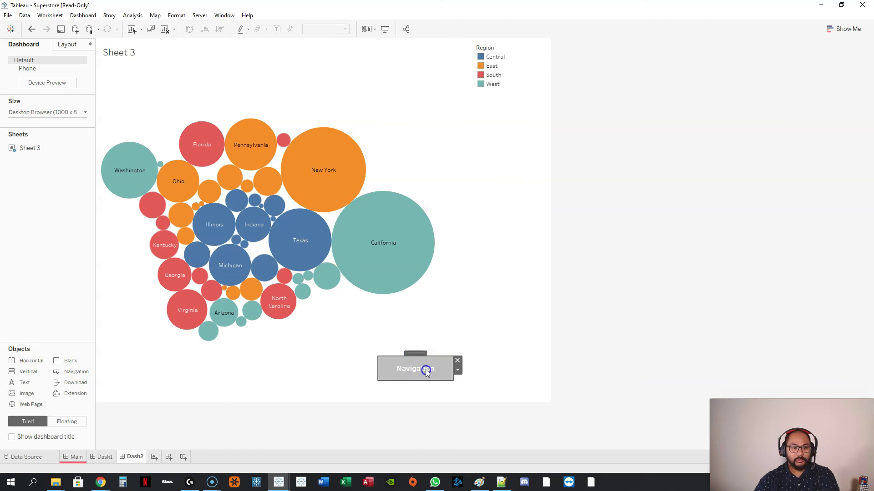
double_click(425, 371)
Step: Set it to navigate to Main as an image button using Button Test.jpg
left_click(473, 152)
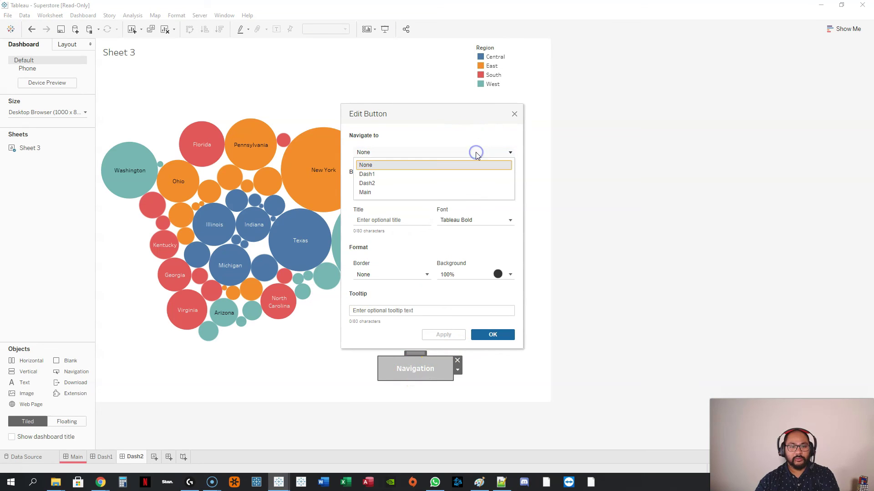
left_click(379, 192)
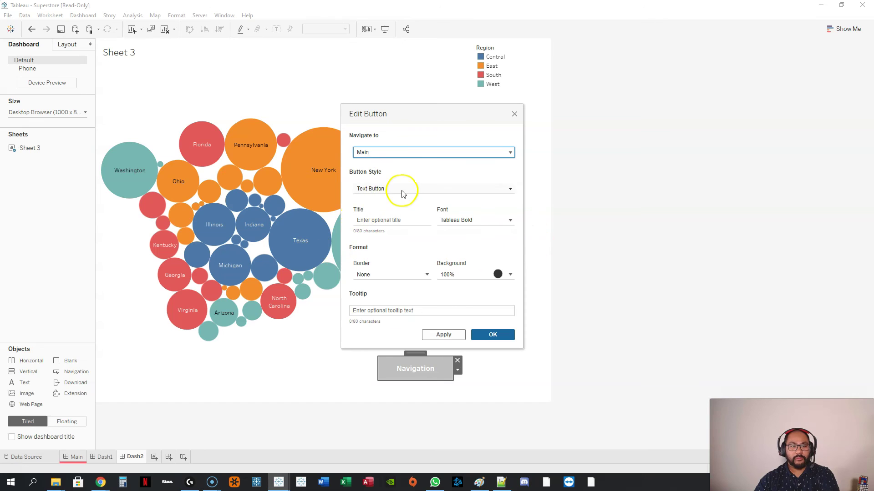
left_click(402, 190)
left_click(391, 200)
left_click(503, 231)
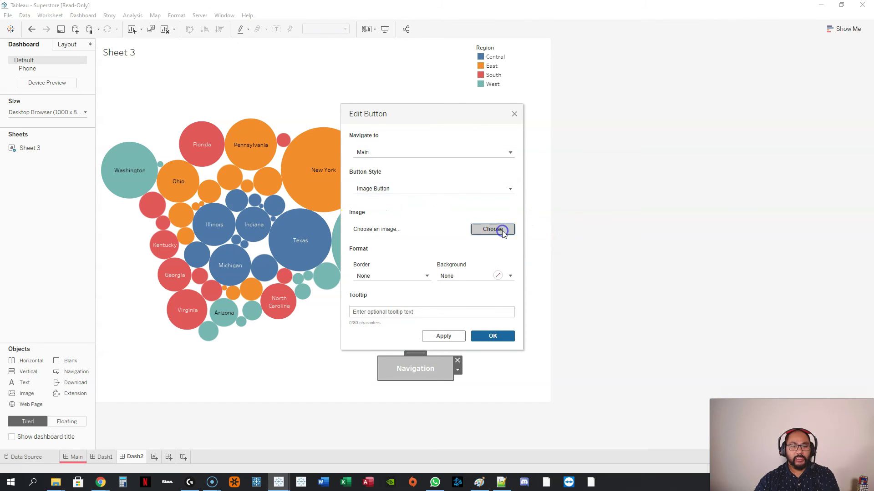
double_click(462, 234)
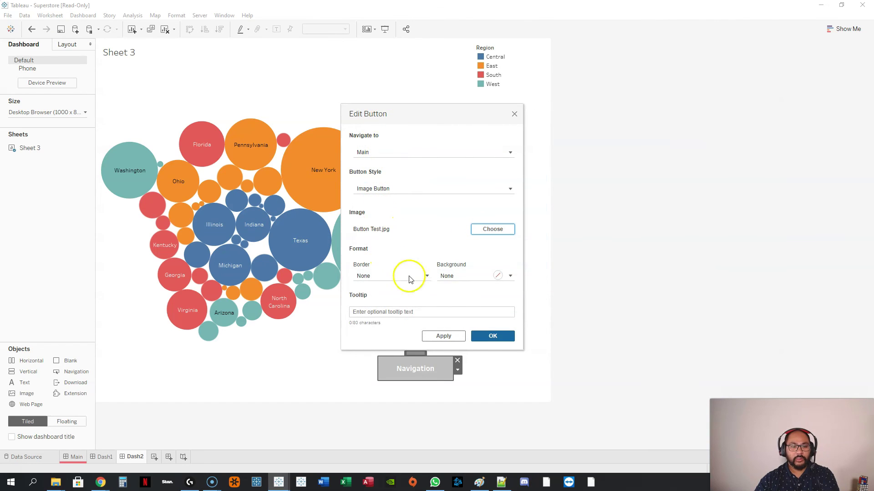
left_click(495, 335)
Step: Present Main via Window > Presentation Mode and test the blue buttons to Dash1 and back
left_click(82, 455)
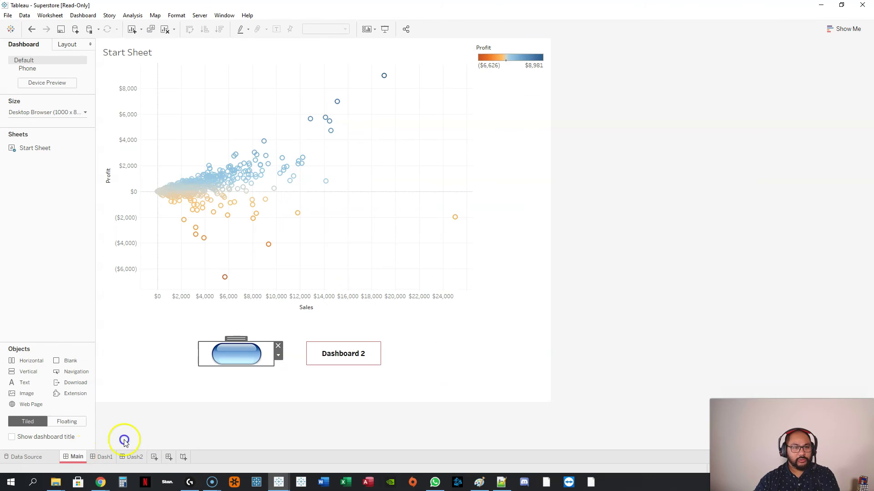
left_click(222, 16)
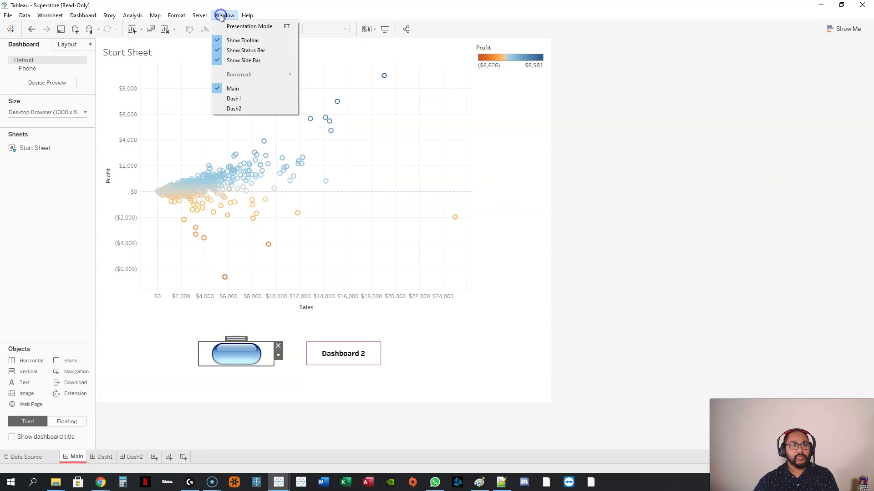
left_click(223, 27)
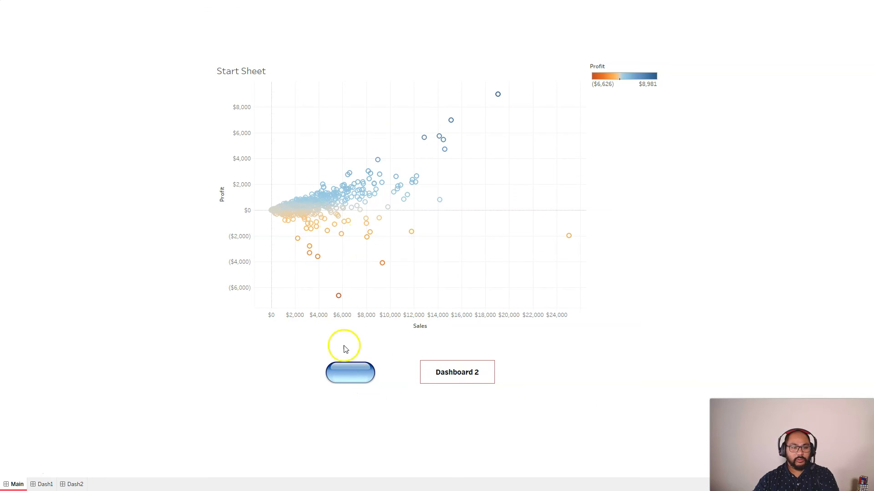
left_click(351, 372)
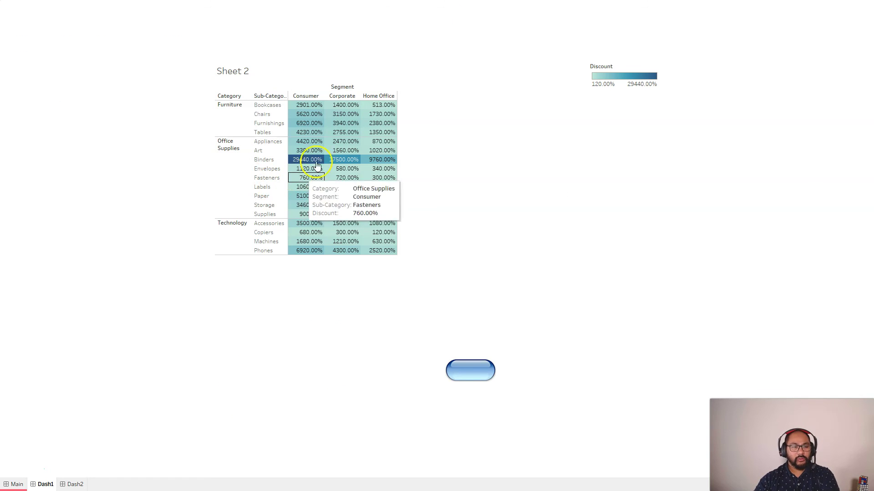
left_click(470, 370)
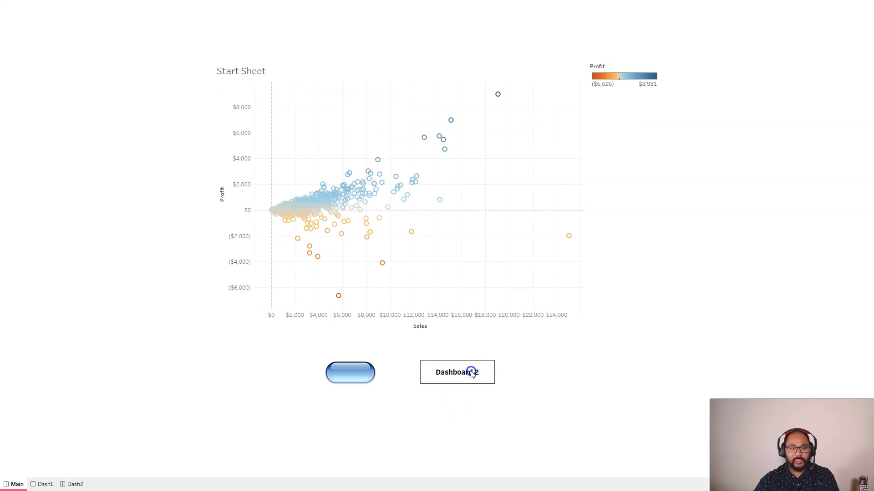